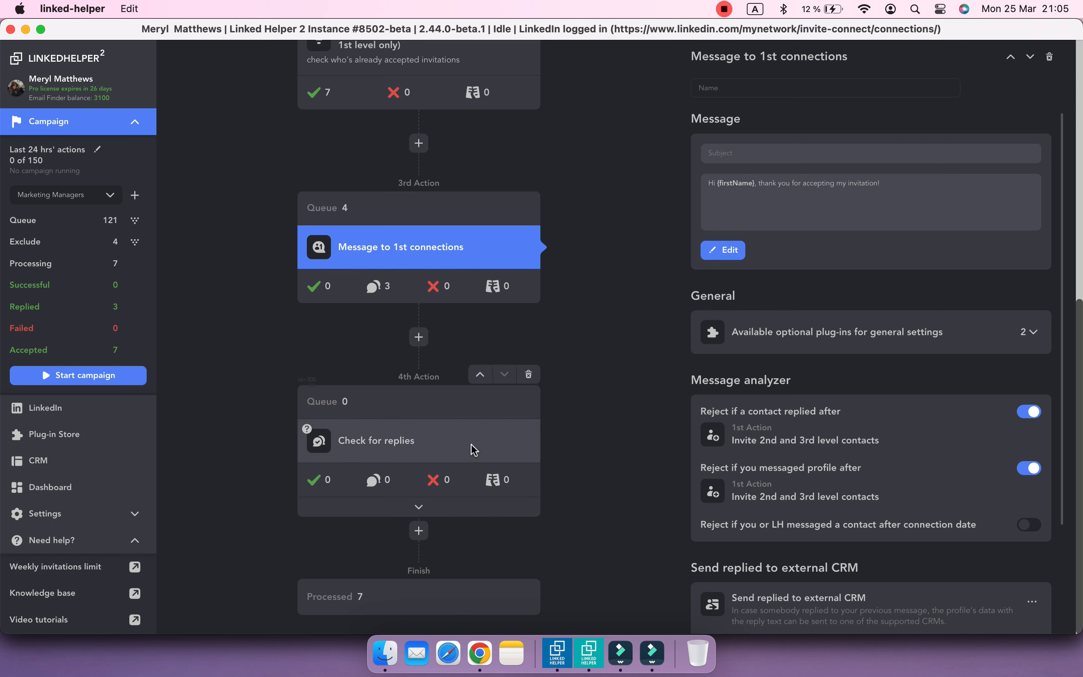
# Open the settings of the Check for replies action and review the campaign workflow from its start
pyautogui.click(473, 447)
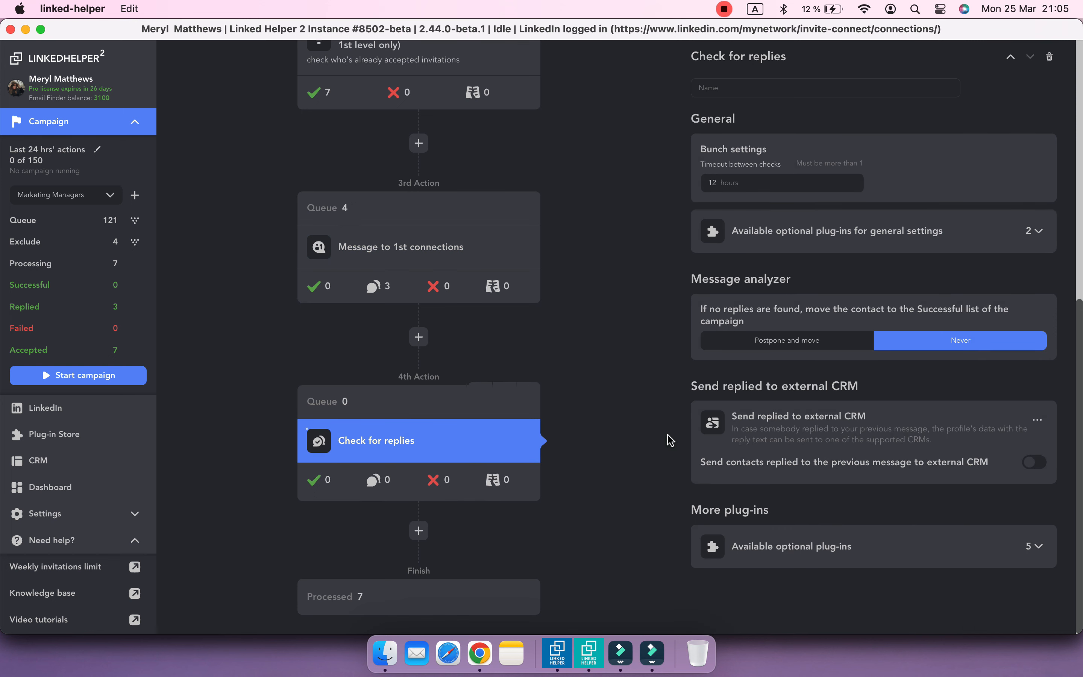
pyautogui.scroll(6, 620, 428)
pyautogui.scroll(5, 622, 429)
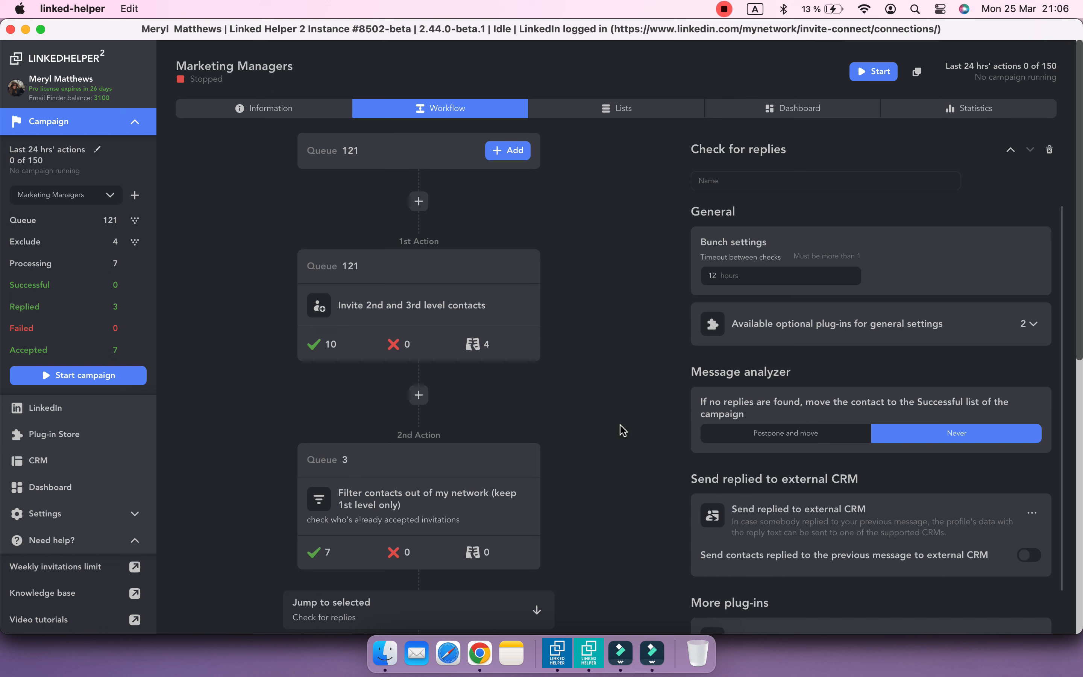
# Insert a Visit and extract profiles action after the filter that keeps only 1st level contacts
pyautogui.scroll(-5, 622, 429)
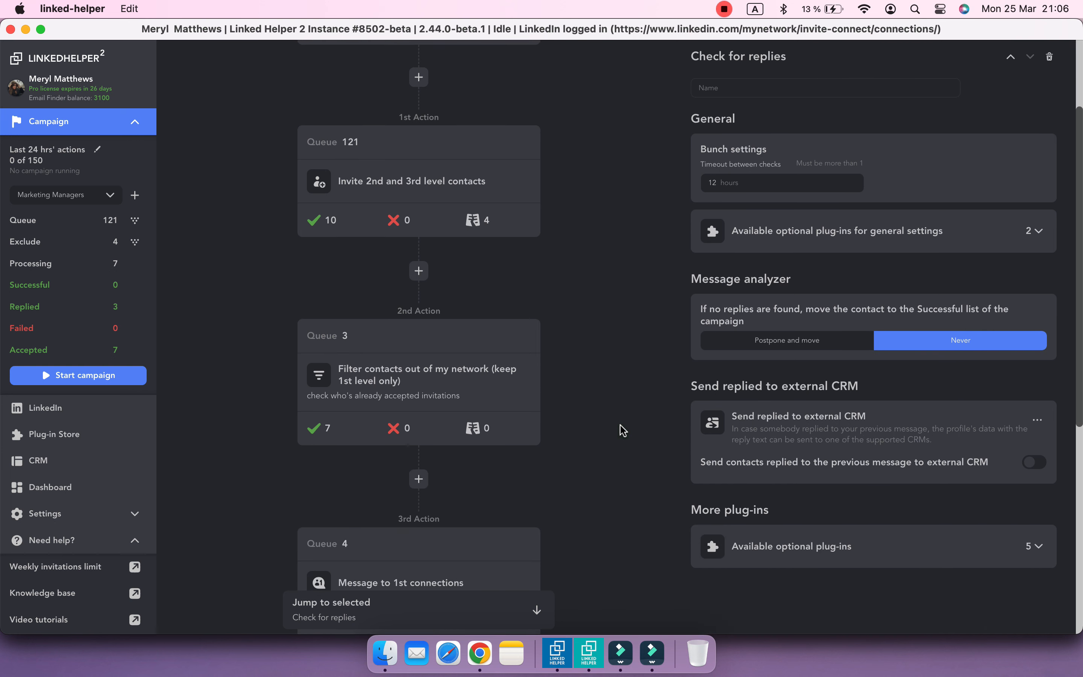
pyautogui.scroll(-1, 622, 430)
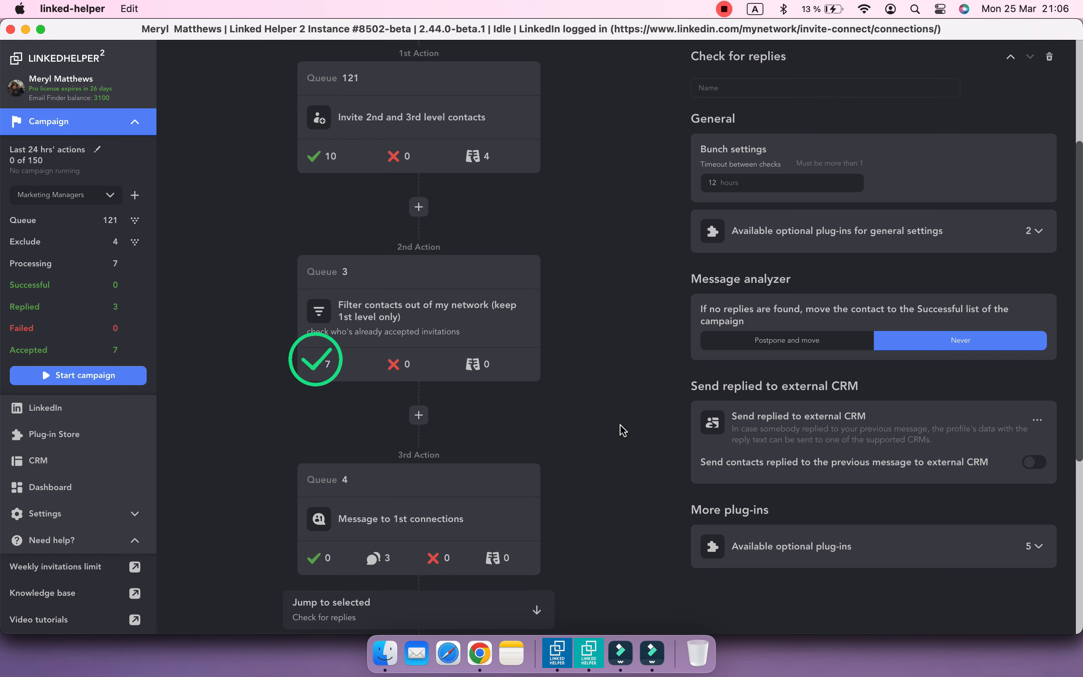
pyautogui.click(418, 415)
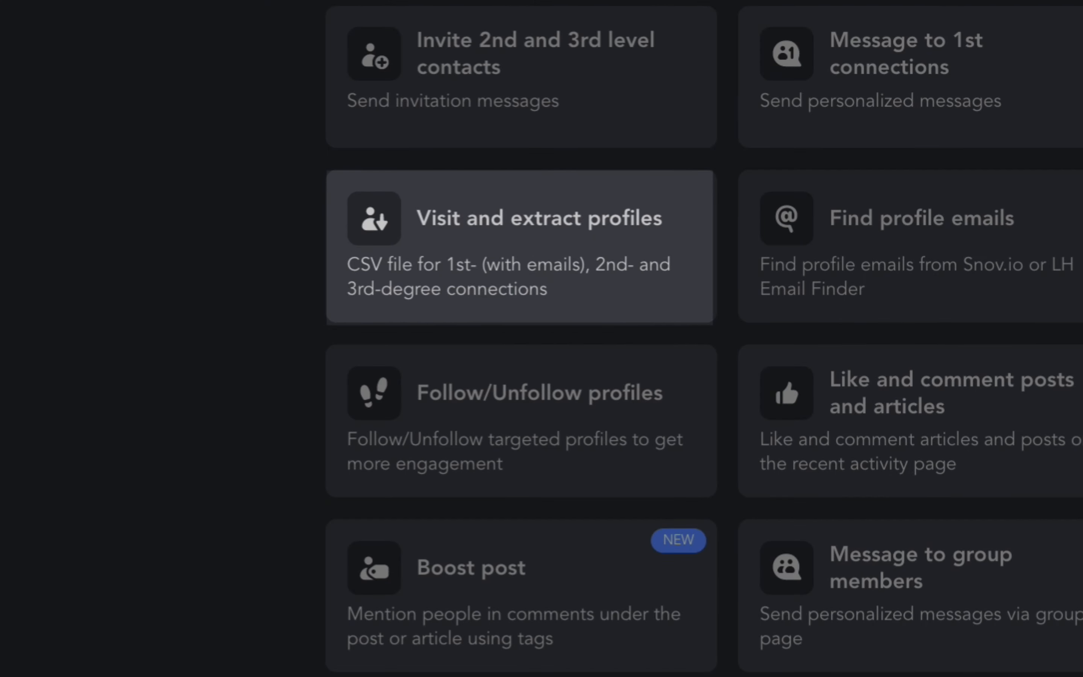
pyautogui.click(558, 310)
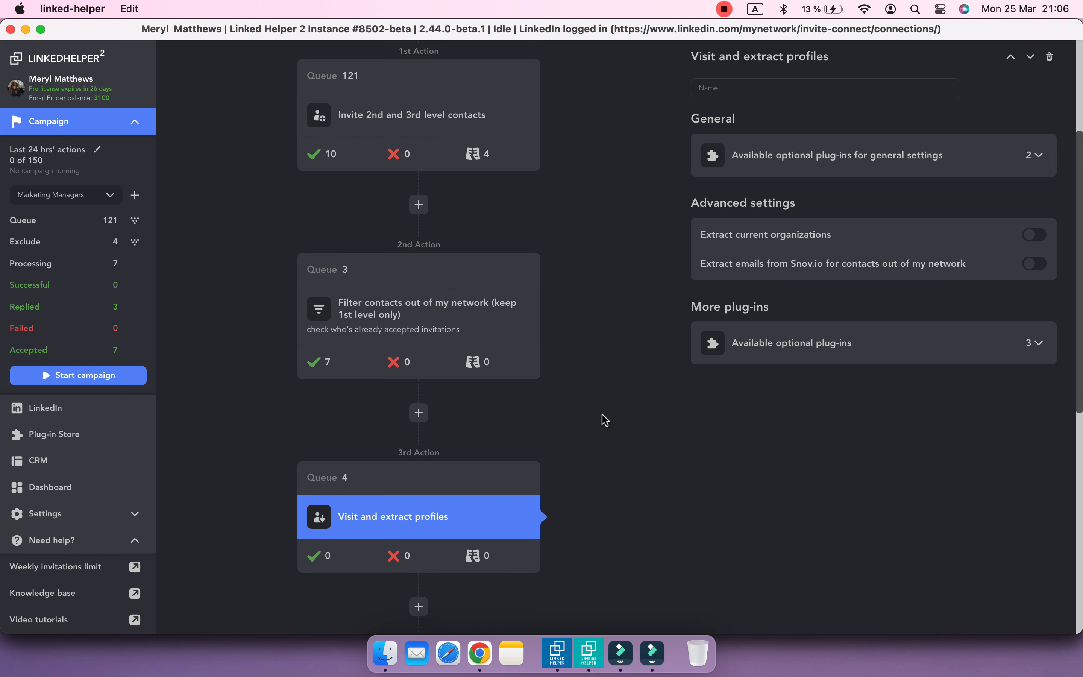
# Add a Send person to external CRM action after Visit and extract profiles, choosing ActiveCampaign CRM and accepting the filled-in access settings
pyautogui.scroll(-4, 605, 419)
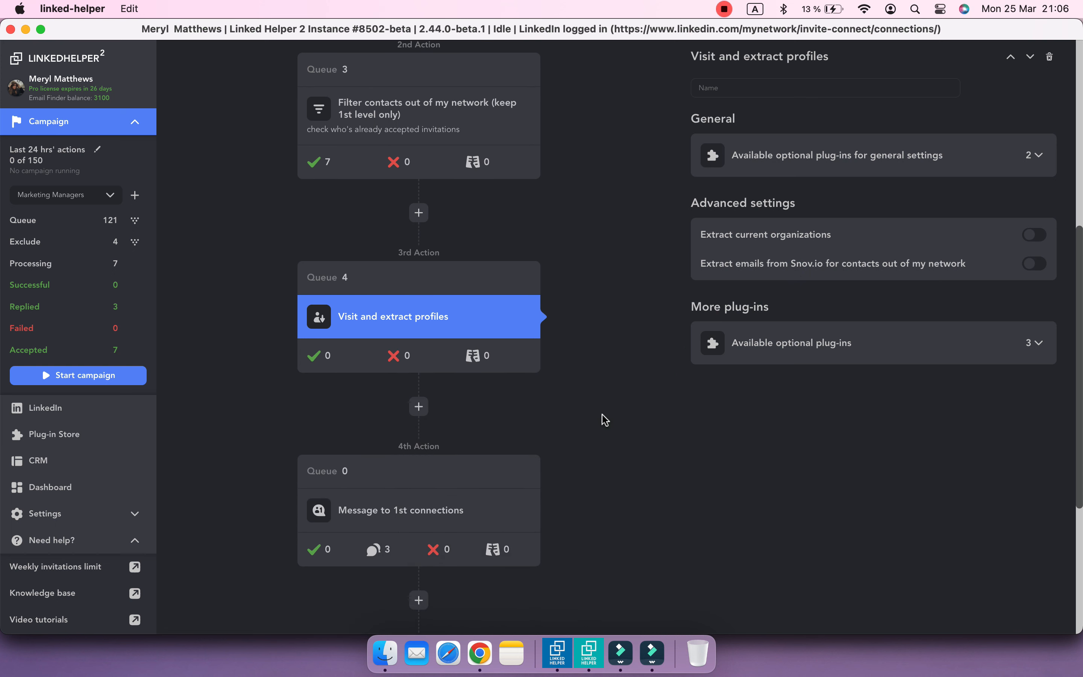
pyautogui.scroll(-1, 605, 419)
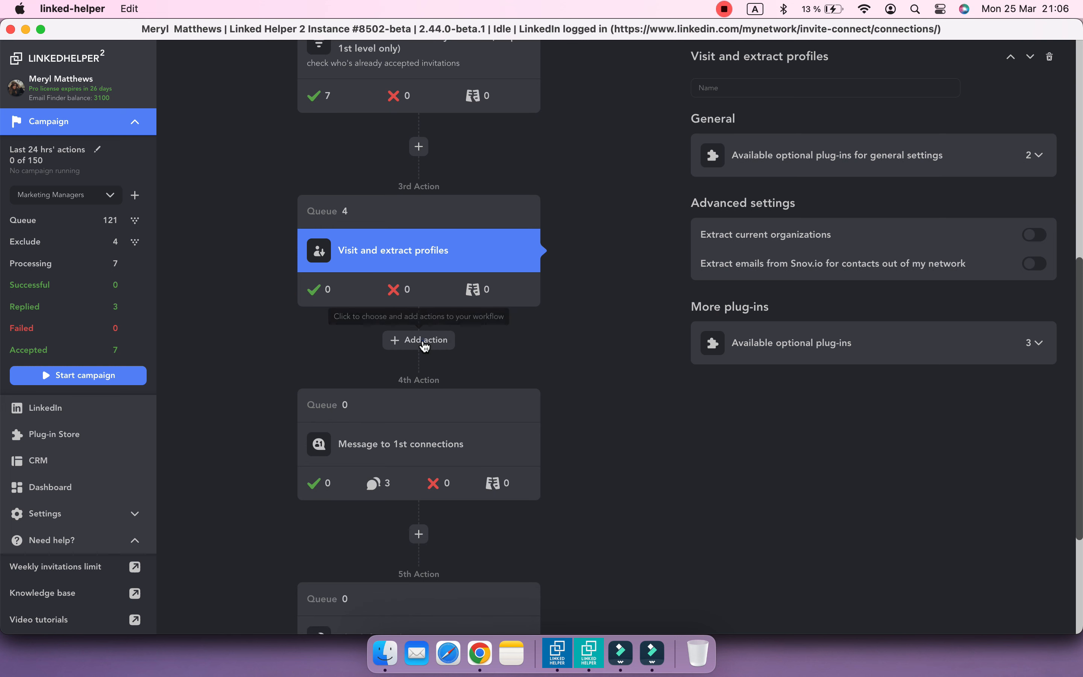
pyautogui.click(423, 341)
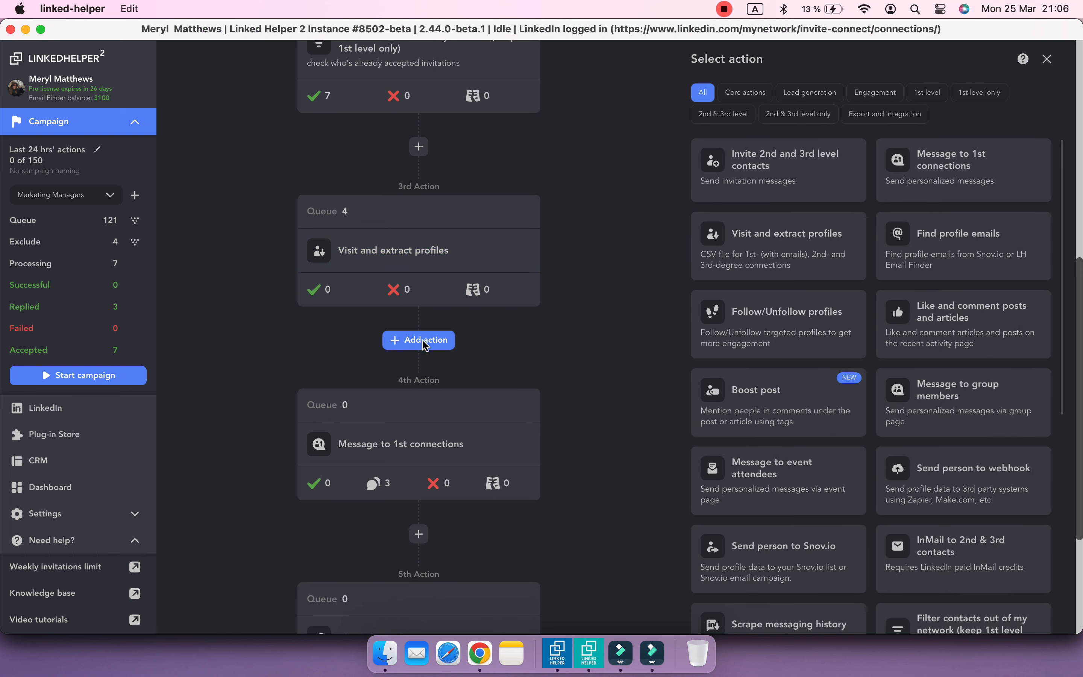
pyautogui.click(888, 117)
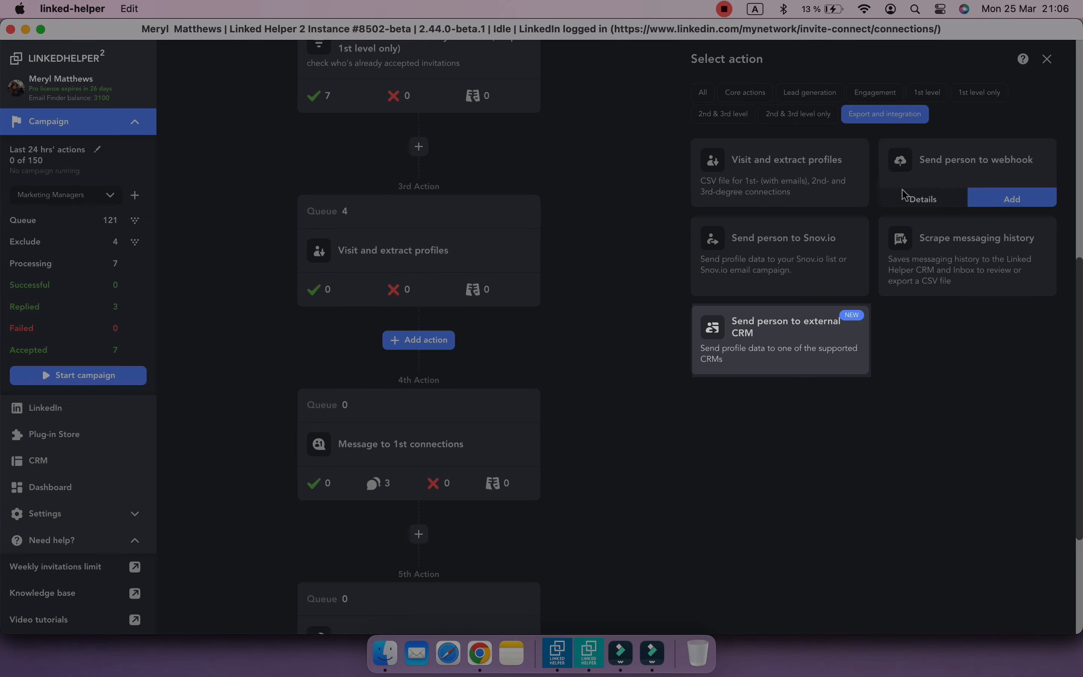
pyautogui.moveTo(836, 368)
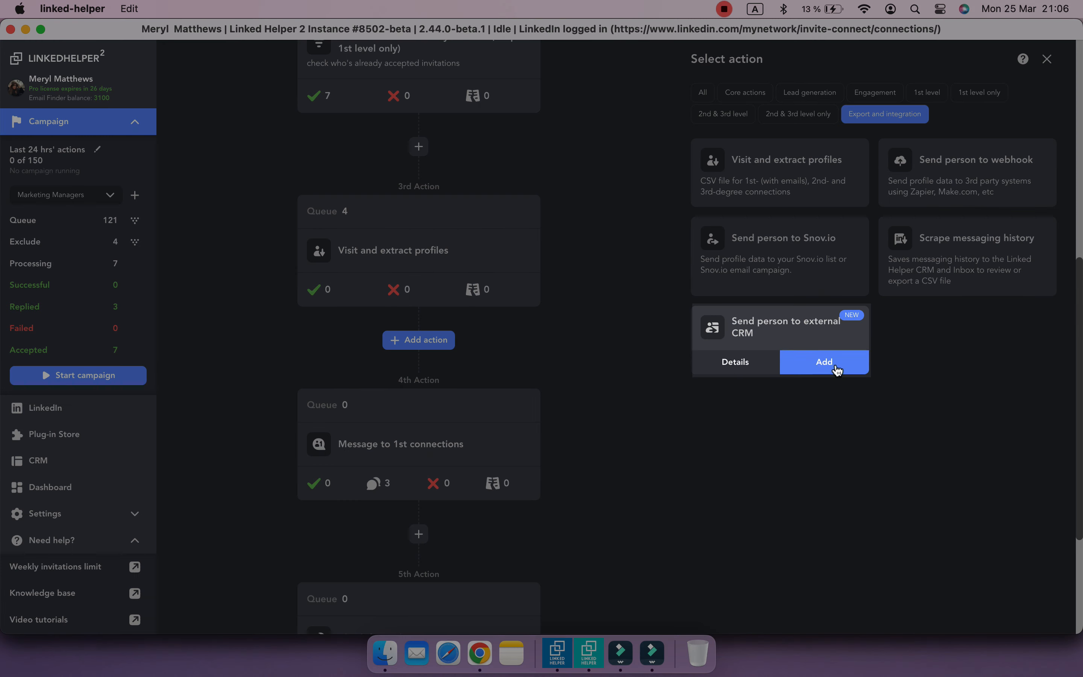
pyautogui.click(833, 371)
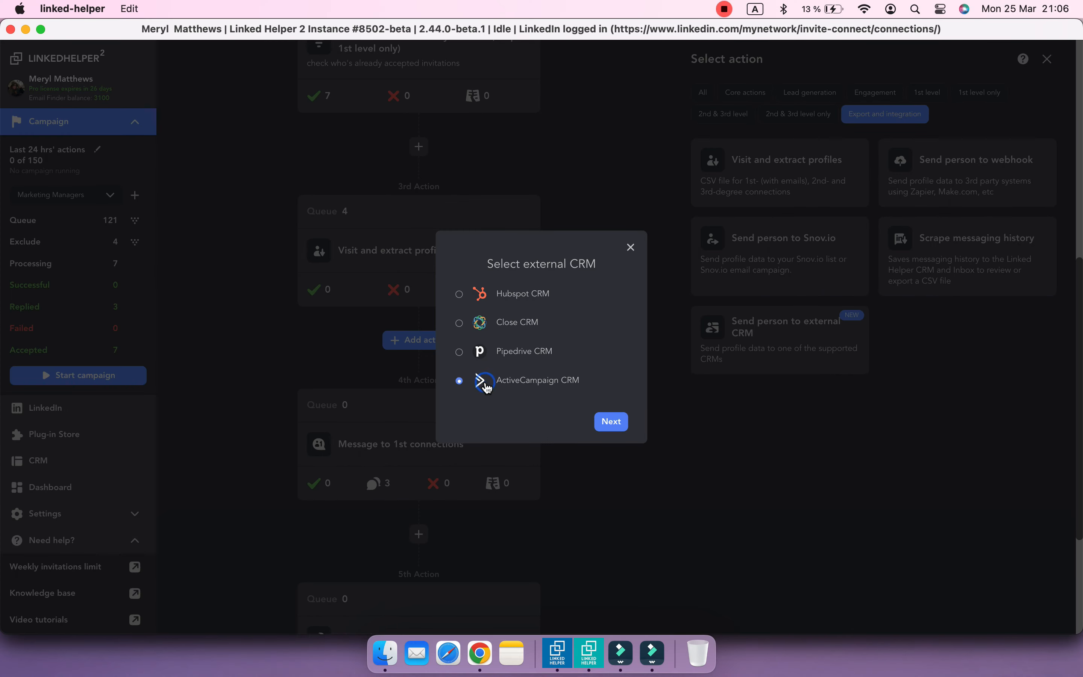
pyautogui.click(614, 423)
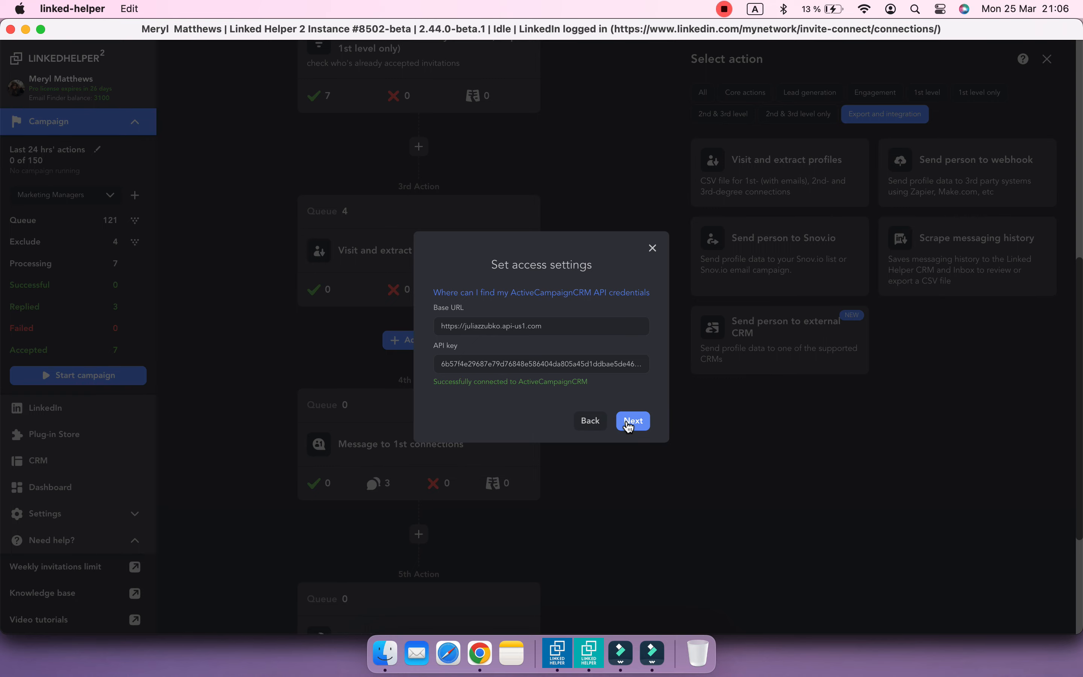
pyautogui.click(631, 420)
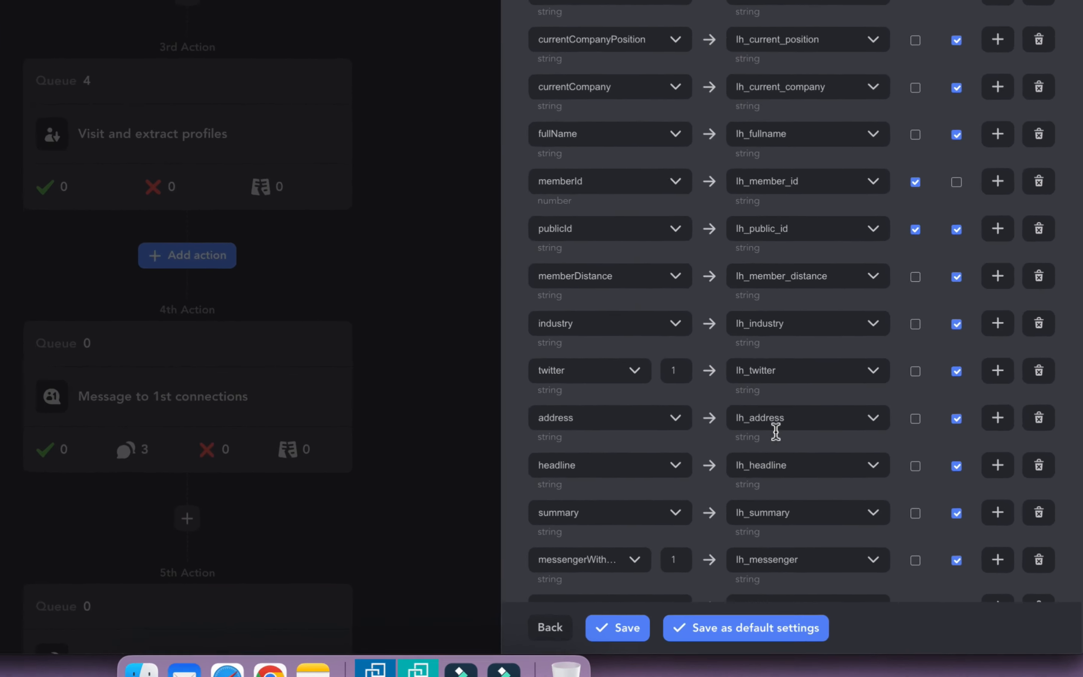
# Add a field mapping row below actionName with CONSTANT_VALUE as the LH field and "accepted" as its value
pyautogui.scroll(-10, 775, 432)
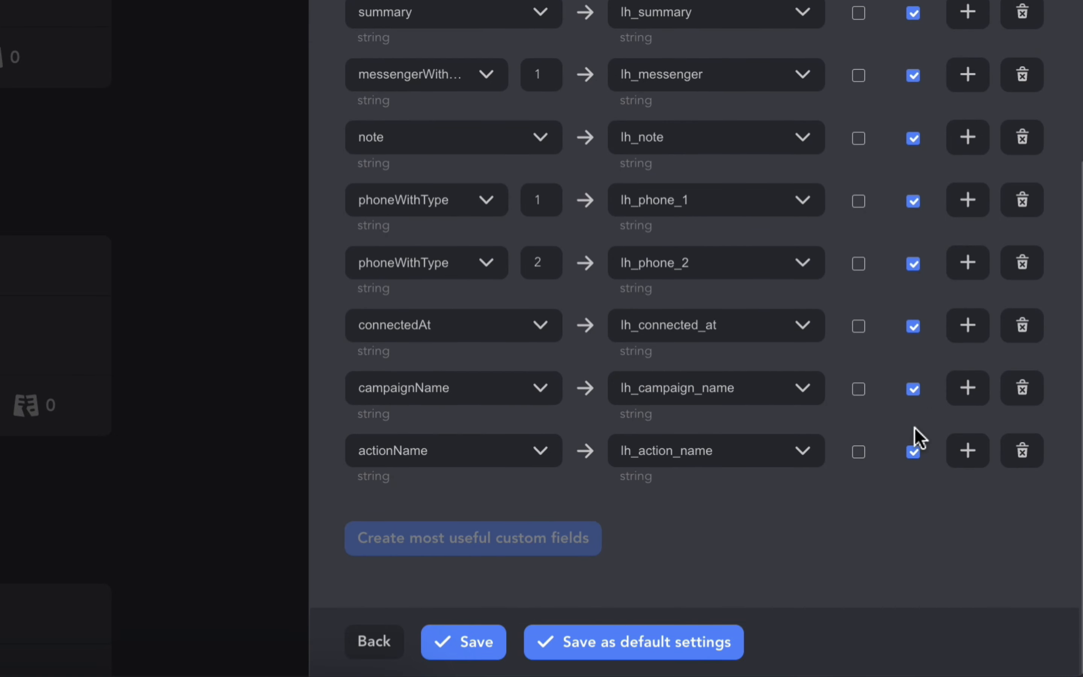
pyautogui.click(967, 452)
pyautogui.scroll(-2, 864, 429)
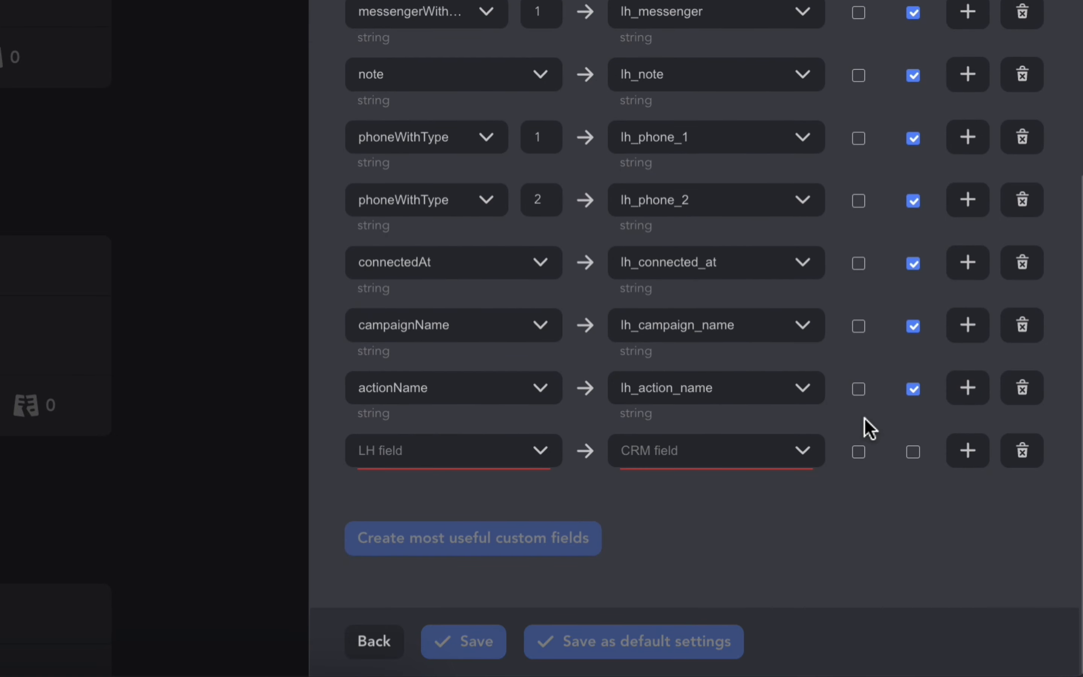
pyautogui.click(539, 452)
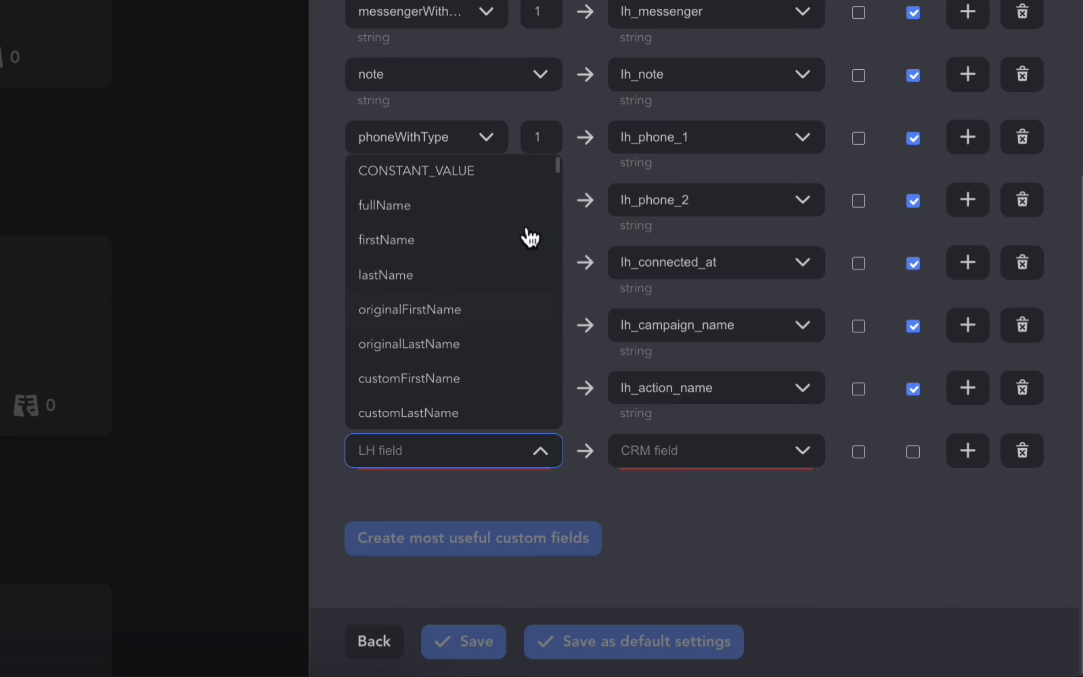
pyautogui.click(501, 179)
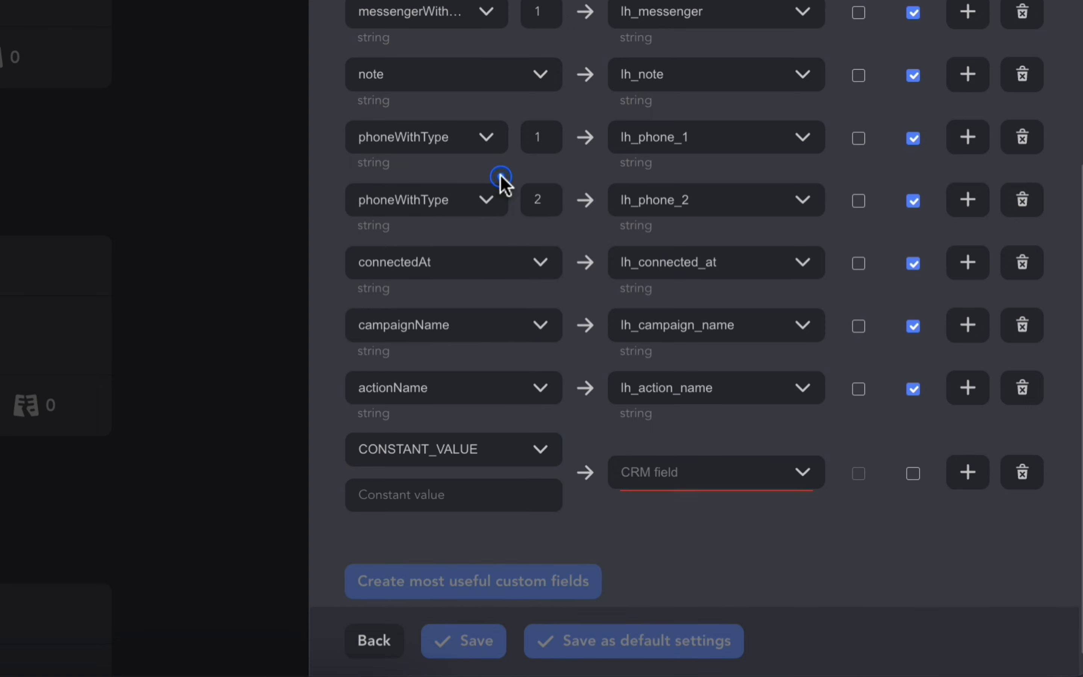
pyautogui.click(460, 510)
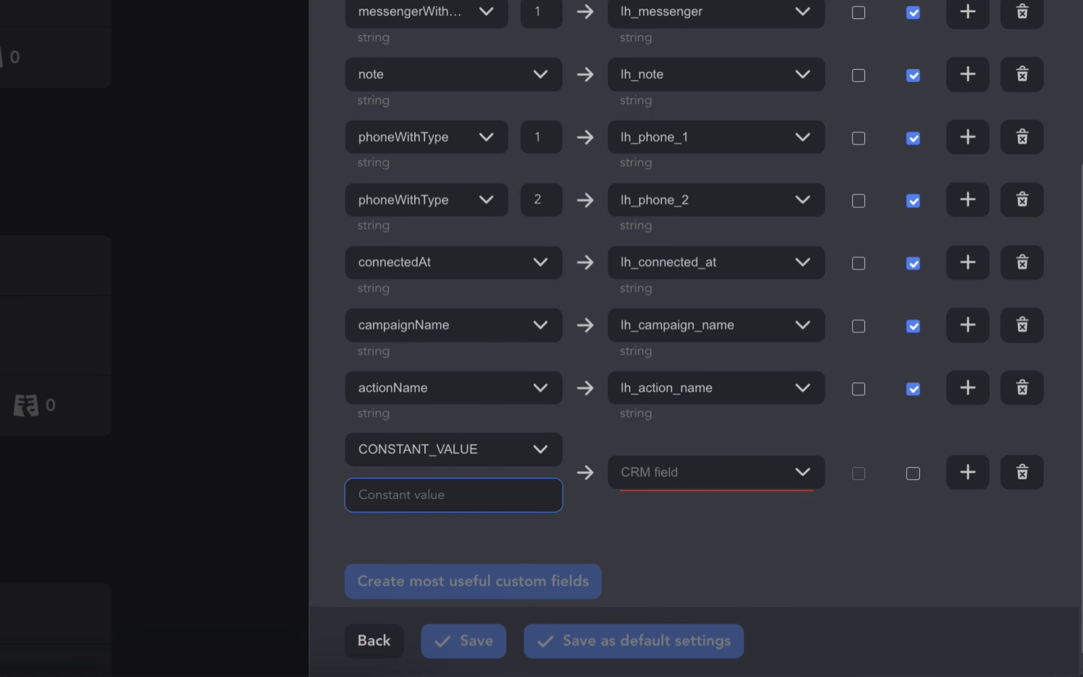
pyautogui.write('accepted')
# Map the "accepted" constant to the Tags CRM field with Overwrite enabled, and save the action's mapping
pyautogui.click(686, 491)
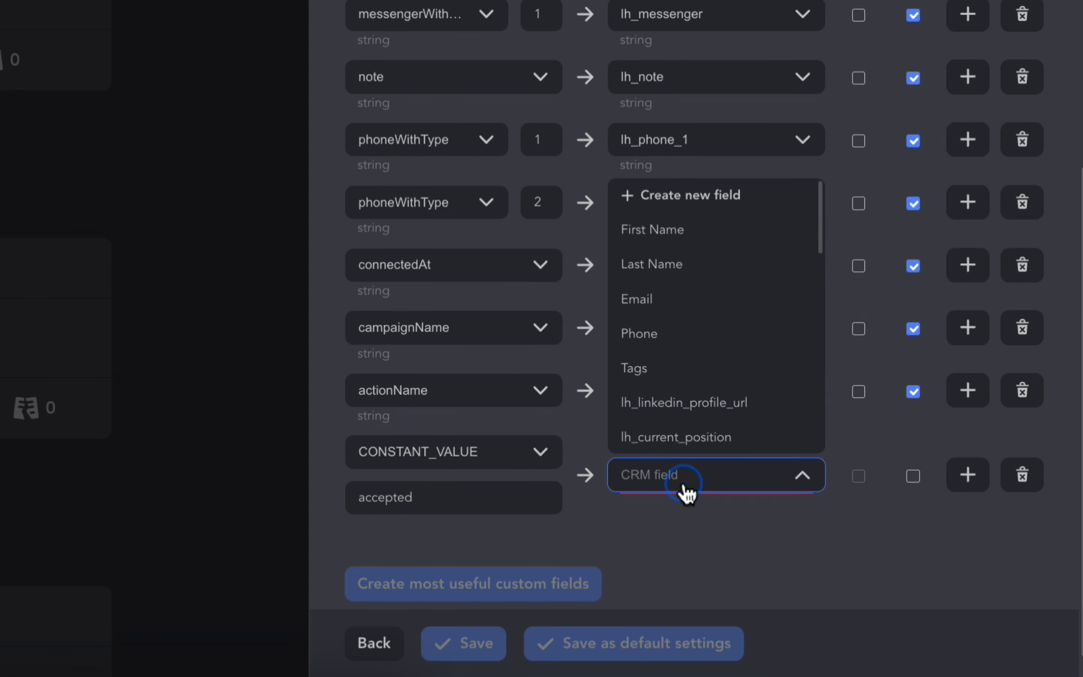
pyautogui.click(709, 374)
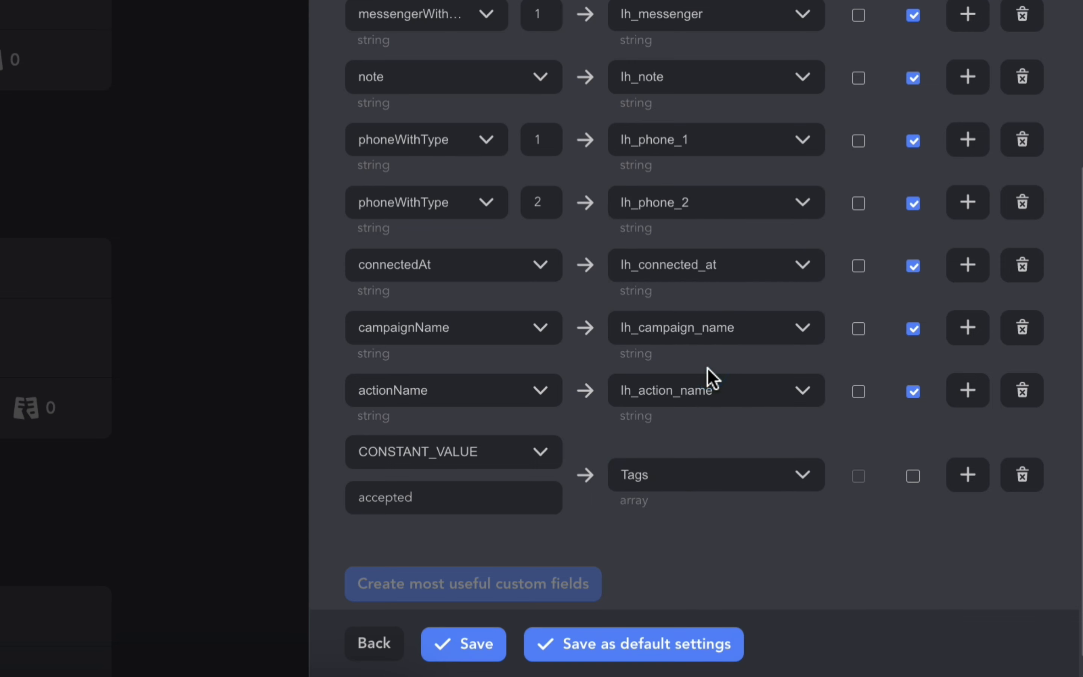
pyautogui.click(916, 482)
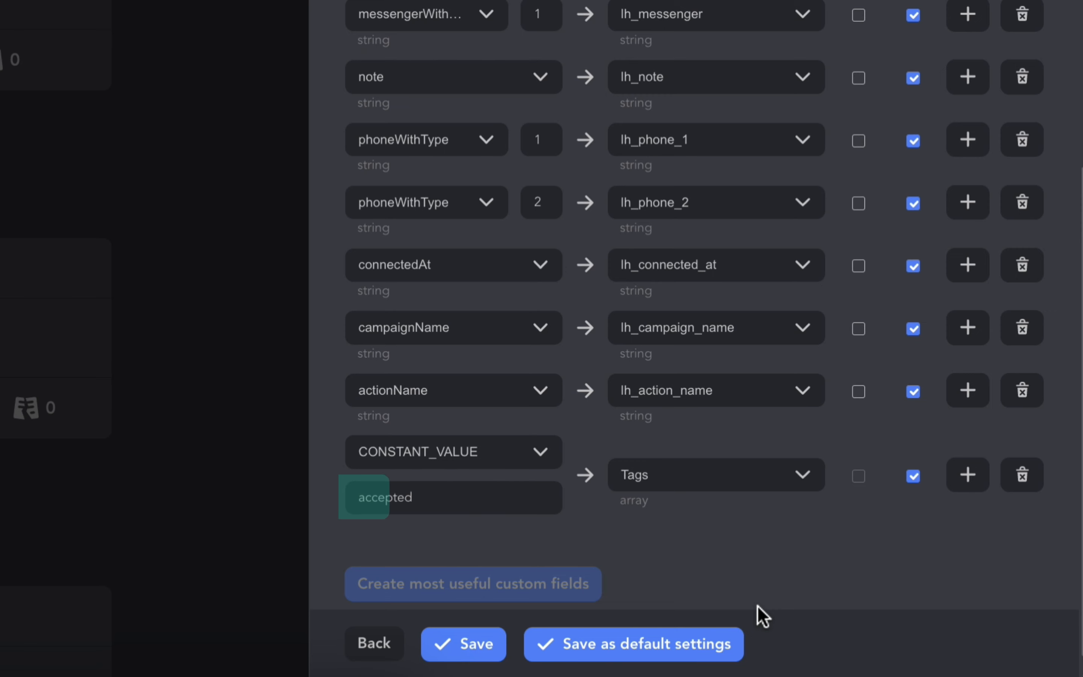
pyautogui.click(469, 652)
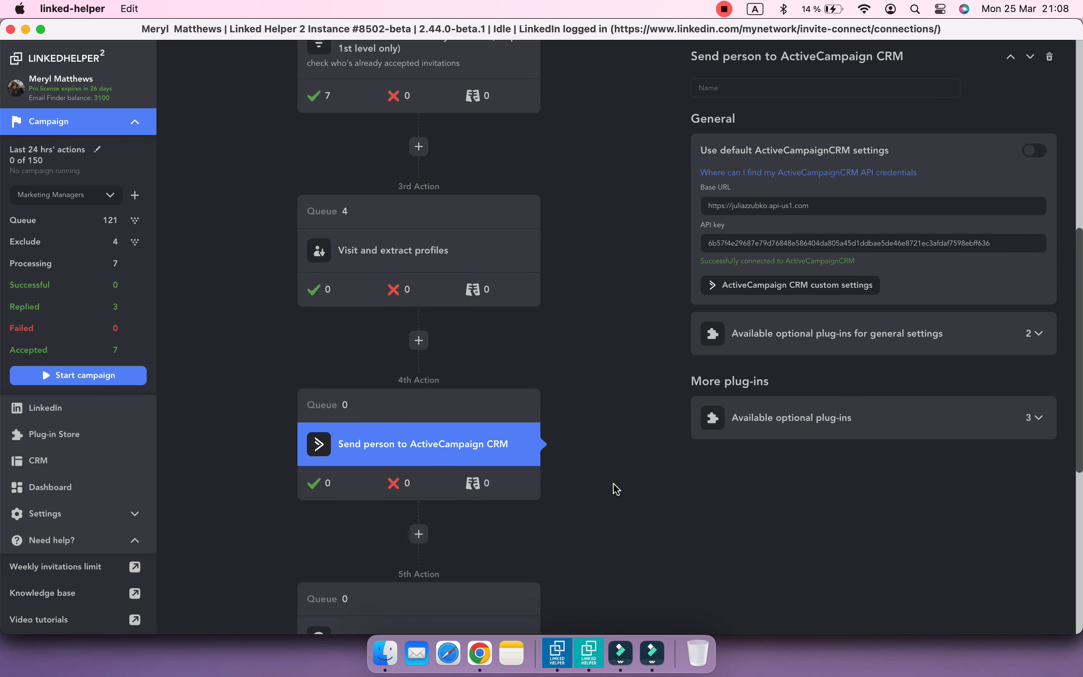
# Add a Send person to external CRM action after Message to 1st connections, using ActiveCampaign CRM with the filled-in access settings
pyautogui.scroll(-7, 616, 489)
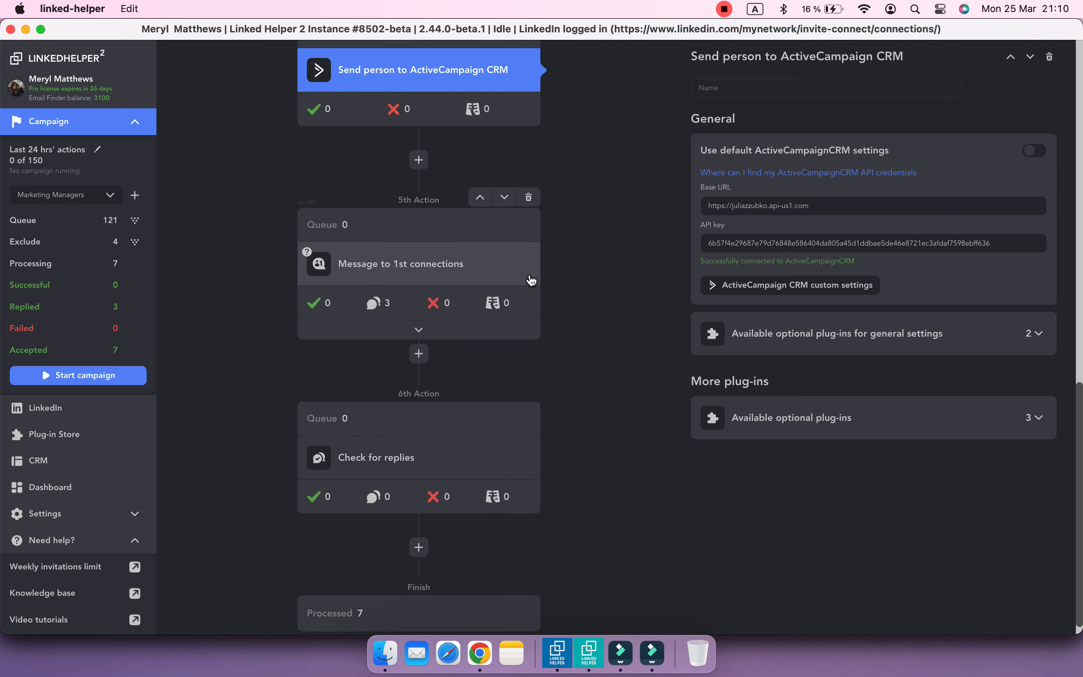
pyautogui.click(531, 280)
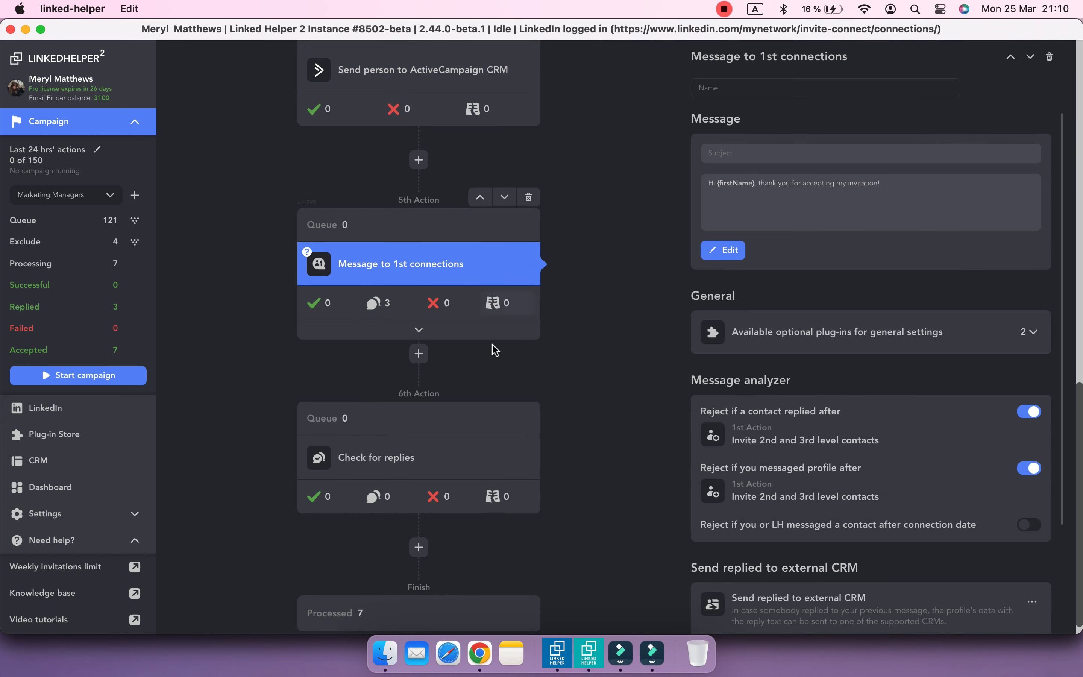
pyautogui.click(415, 356)
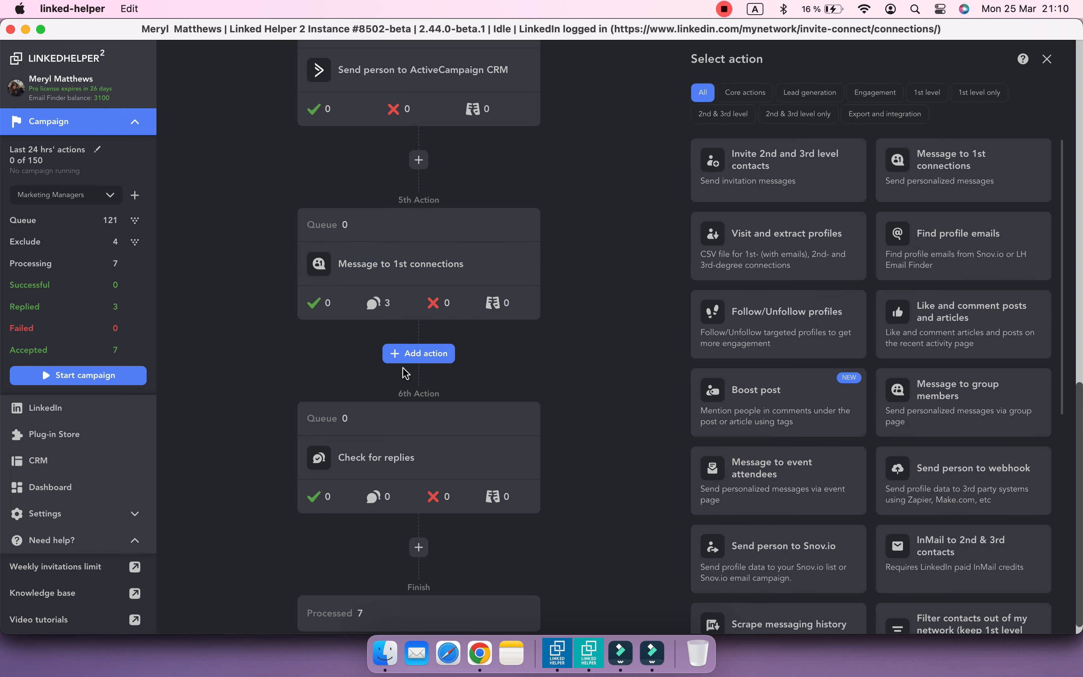
pyautogui.click(881, 114)
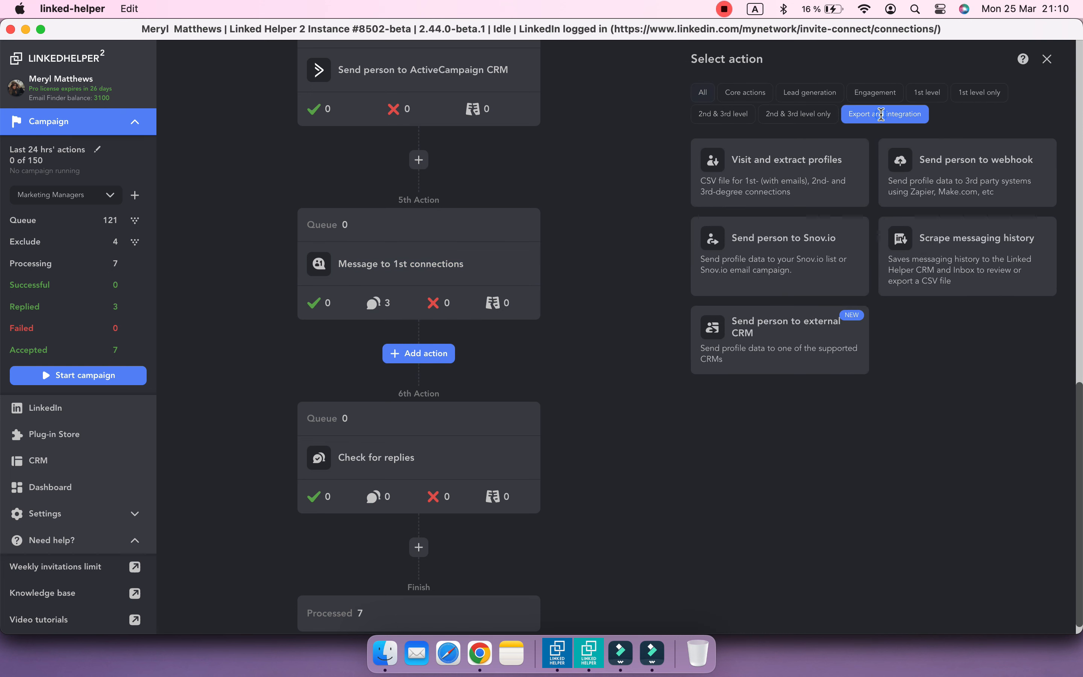
pyautogui.click(825, 356)
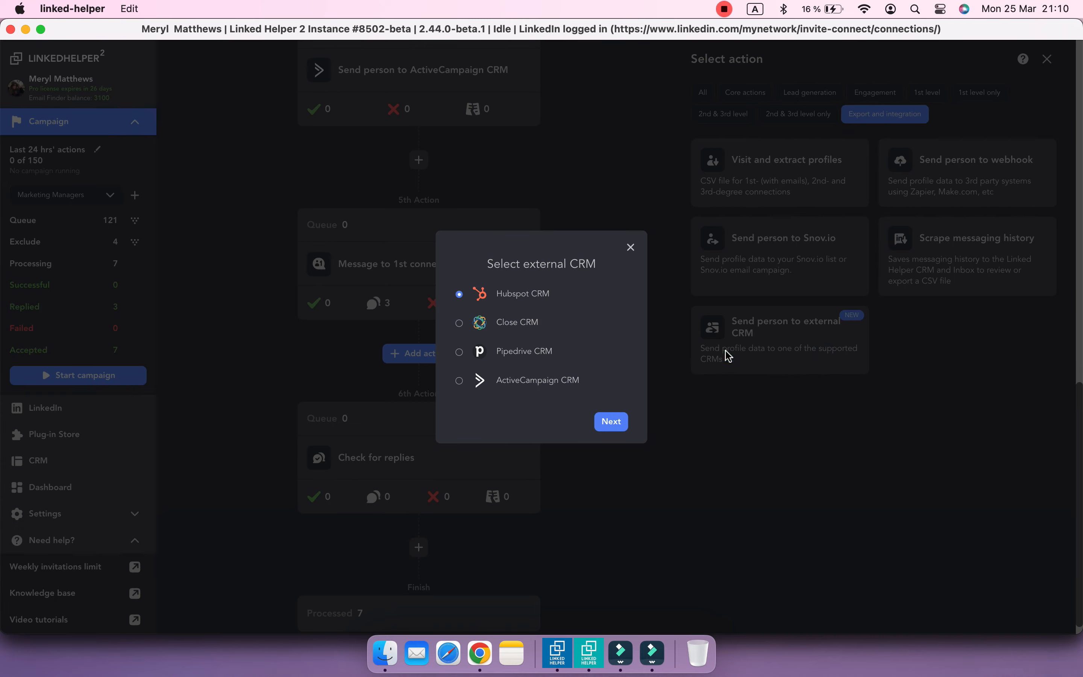
pyautogui.click(611, 423)
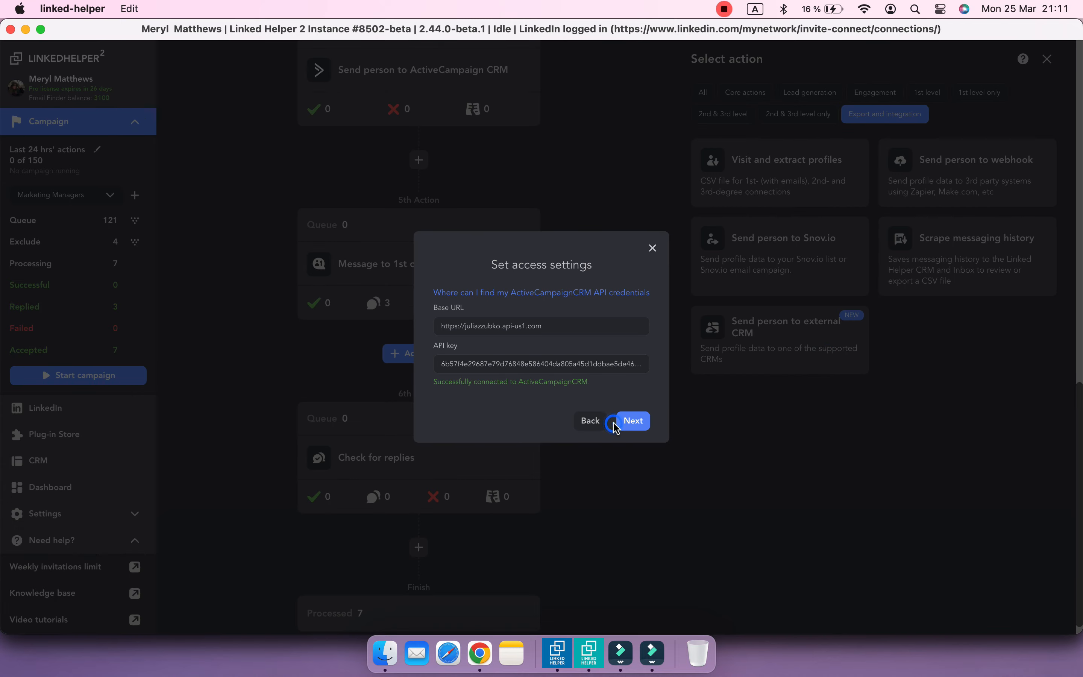
pyautogui.click(627, 421)
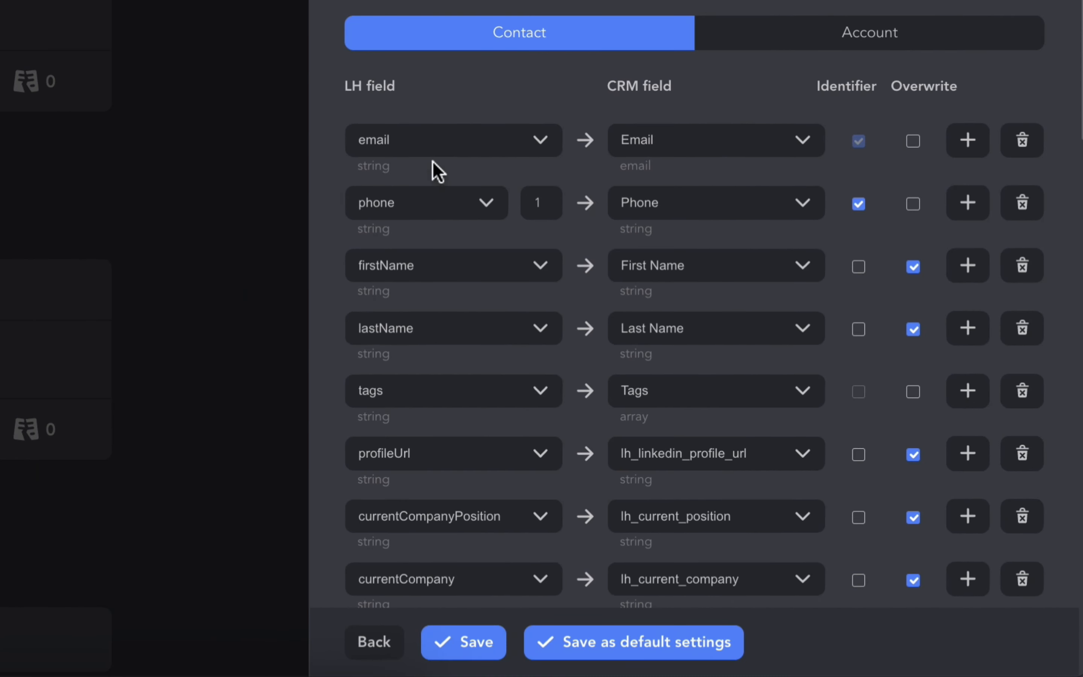
# Add a field mapping row below followersCount with CONSTANT_VALUE as the LH field and "1st follow-up received" as its value
pyautogui.scroll(-1, 904, 174)
pyautogui.scroll(-15, 904, 174)
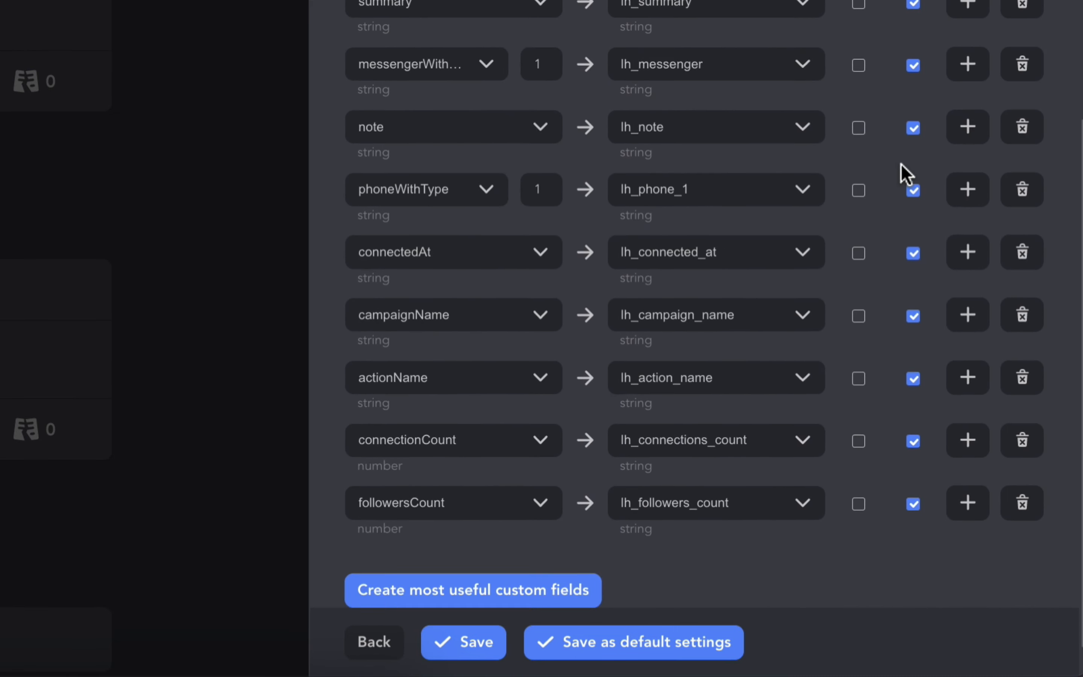
pyautogui.click(965, 464)
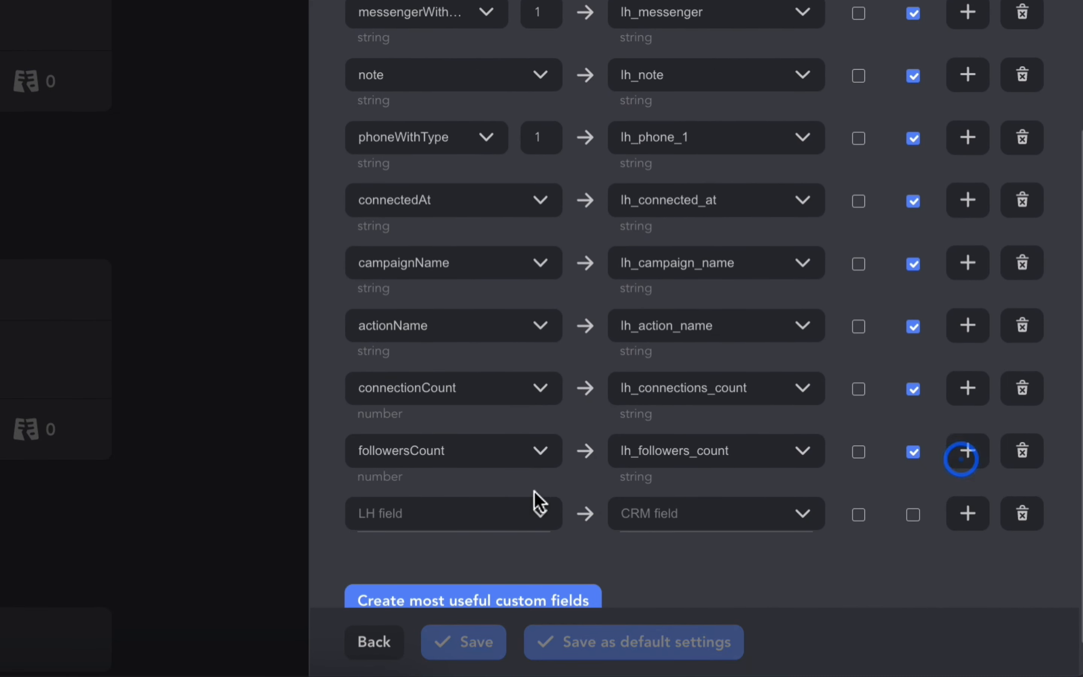
pyautogui.click(521, 508)
pyautogui.click(500, 234)
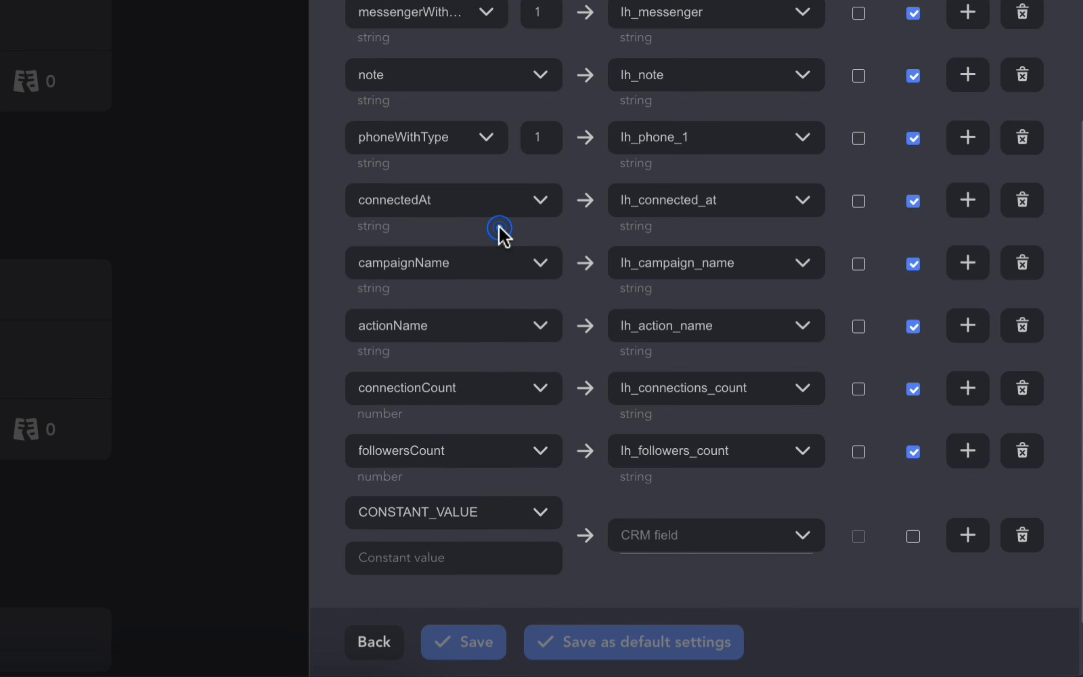
pyautogui.click(469, 547)
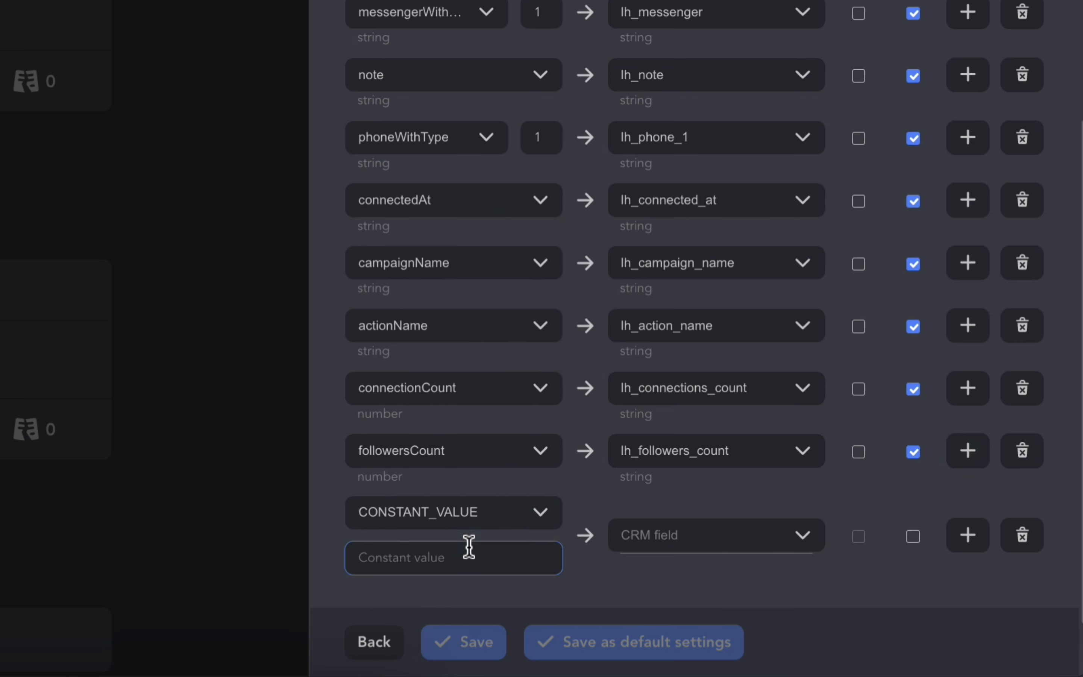
pyautogui.write('1st follow-up received')
# Map the "1st follow-up received" constant to the Tags CRM field with Overwrite enabled, and save the action's mapping
pyautogui.click(561, 585)
pyautogui.click(615, 559)
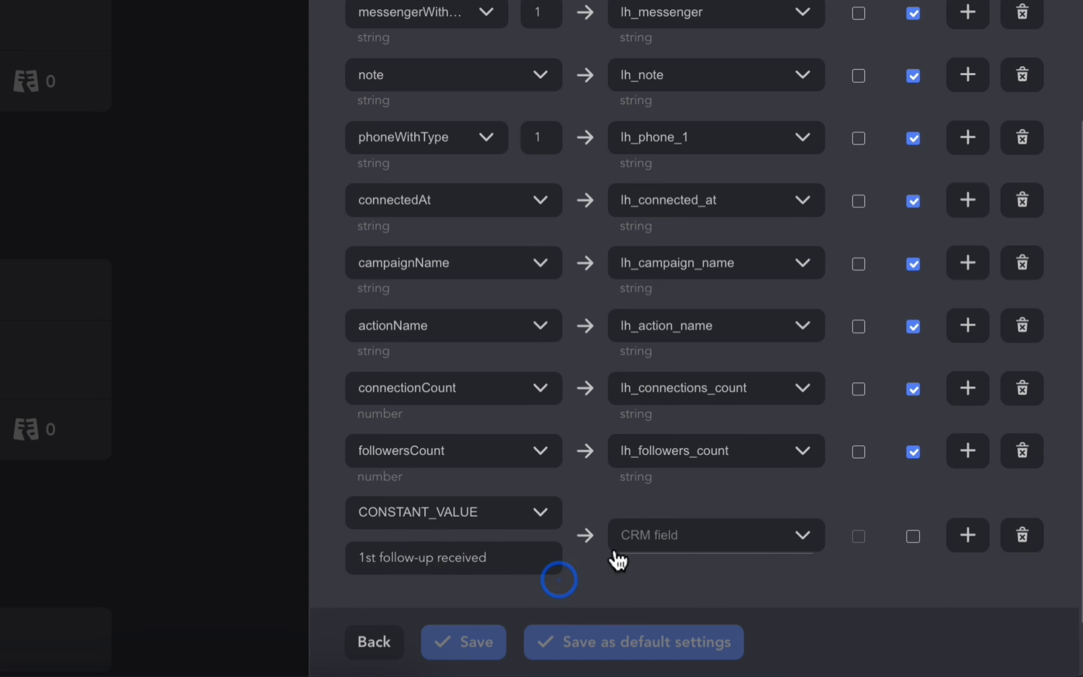
pyautogui.click(701, 431)
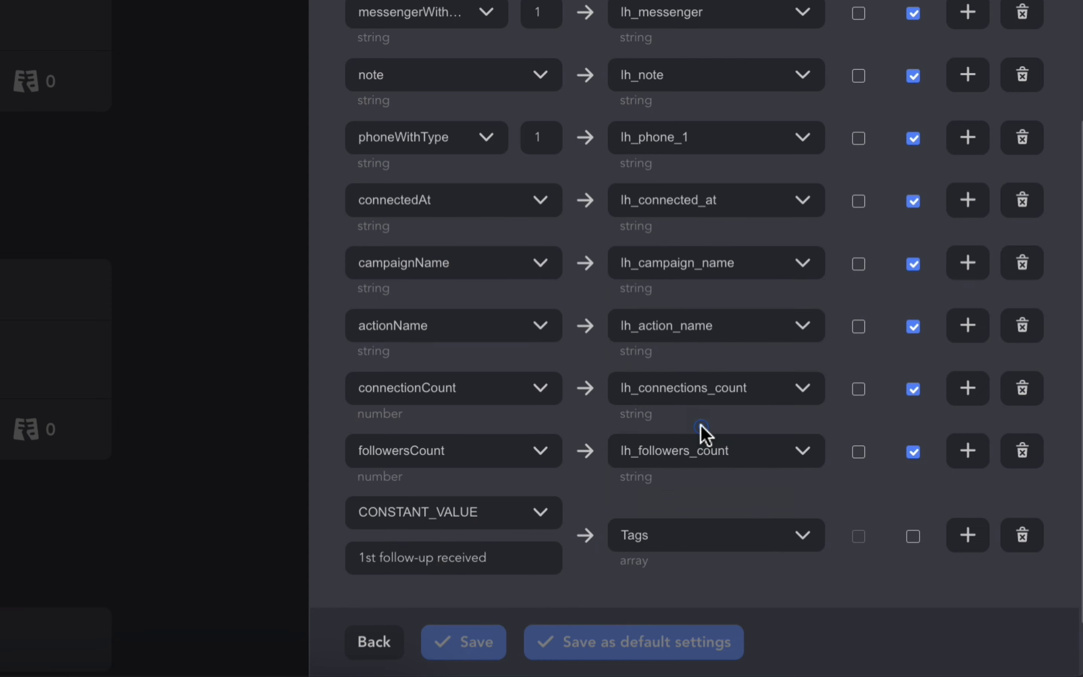
pyautogui.click(915, 538)
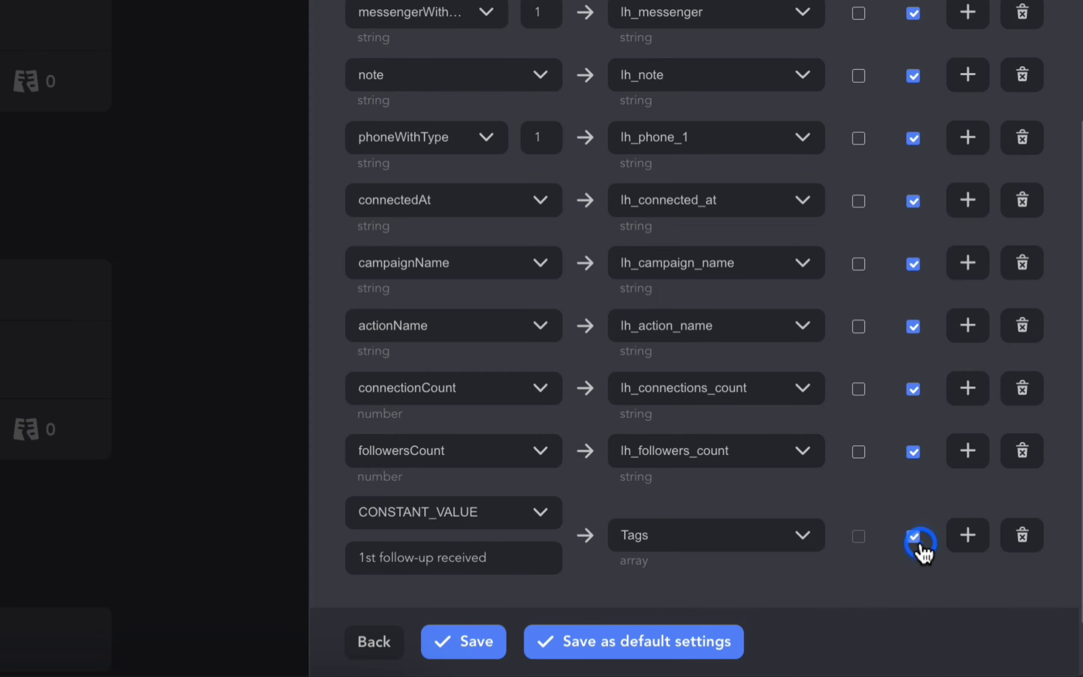
pyautogui.click(483, 654)
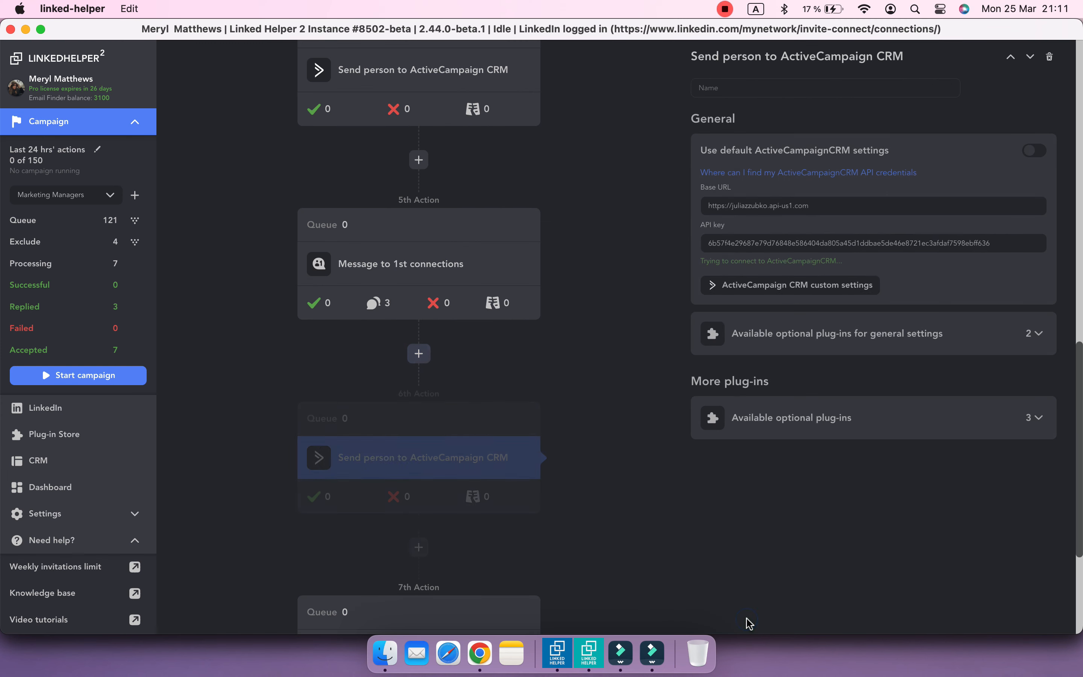
# In the Check for replies action, enable sending replied contacts to an external CRM and select ActiveCampaignCRM
pyautogui.scroll(-5, 622, 425)
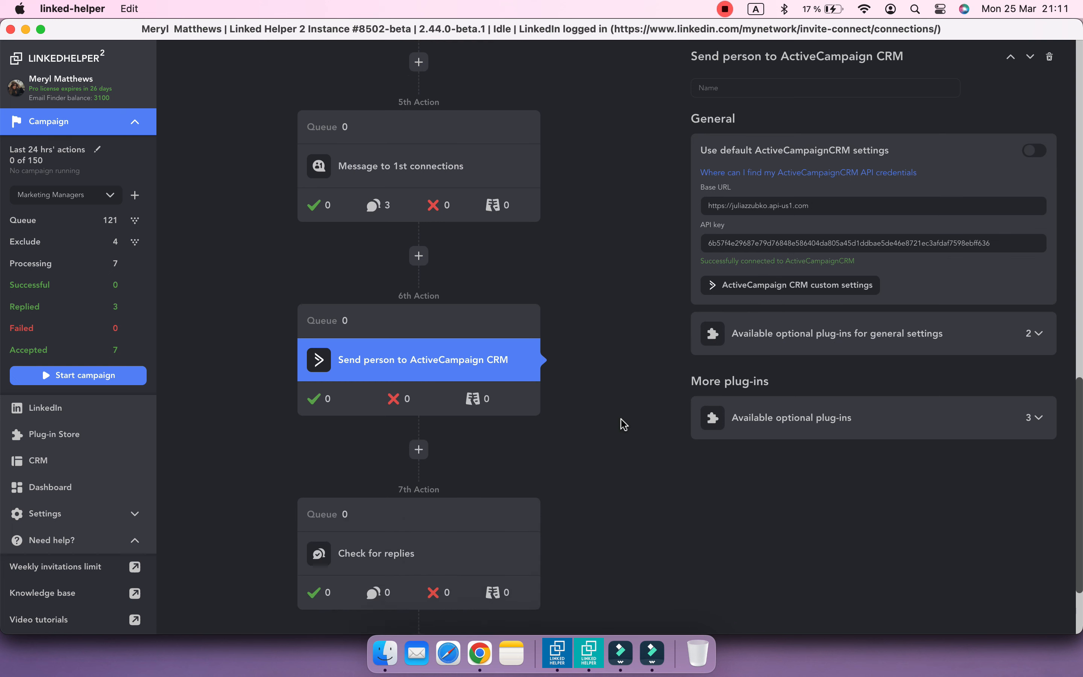
pyautogui.click(535, 444)
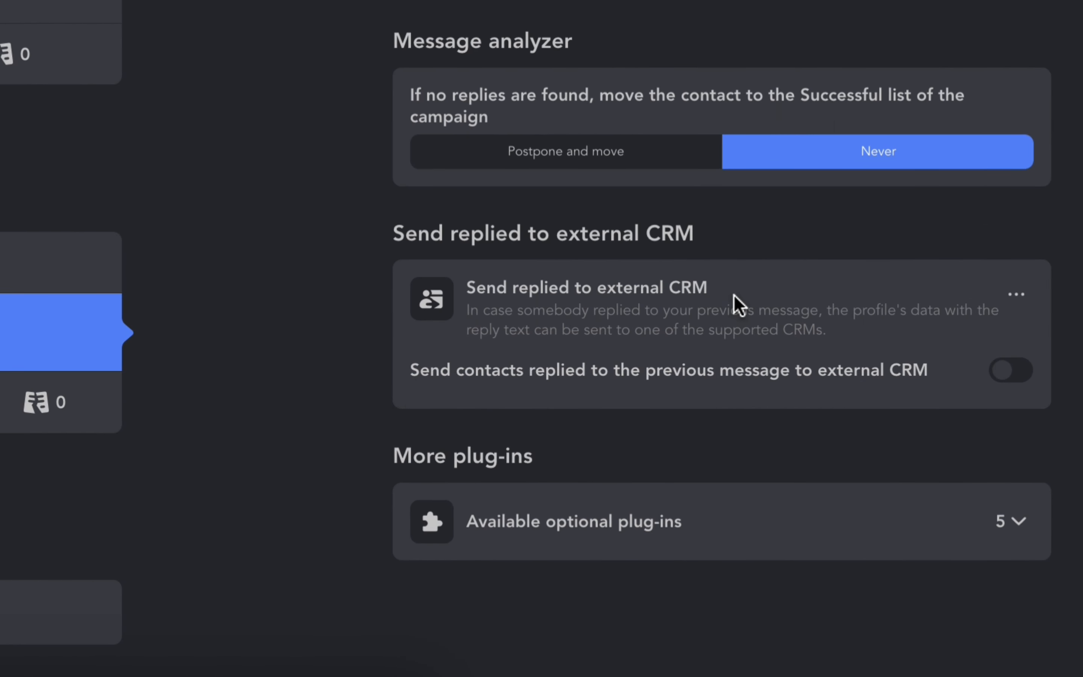
pyautogui.click(1003, 380)
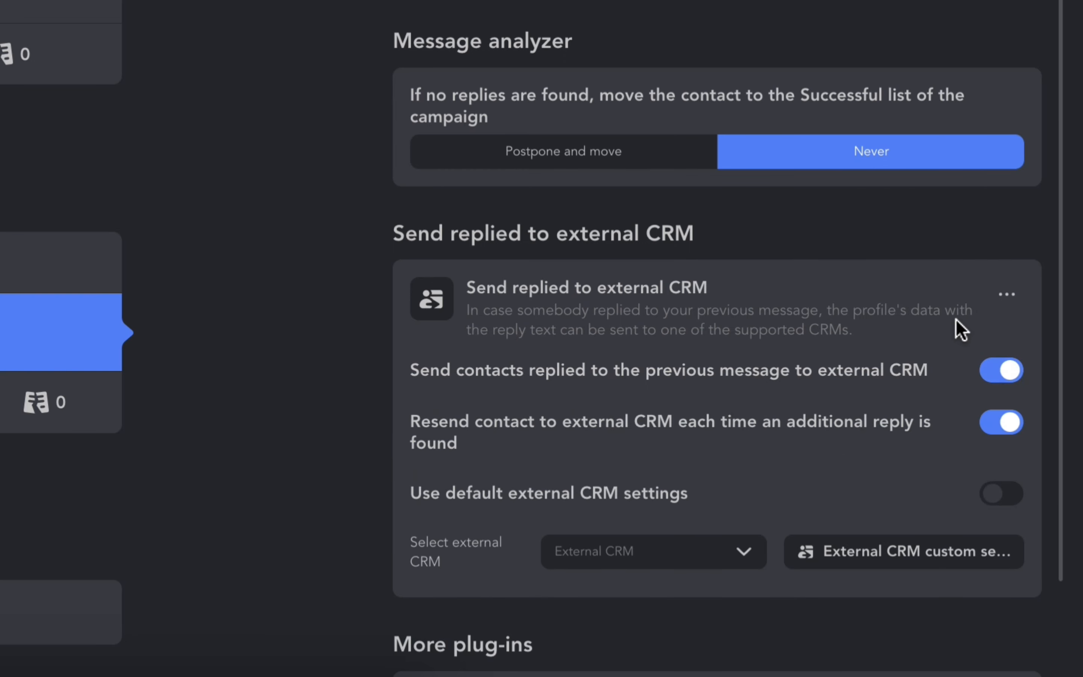
pyautogui.scroll(-3, 956, 327)
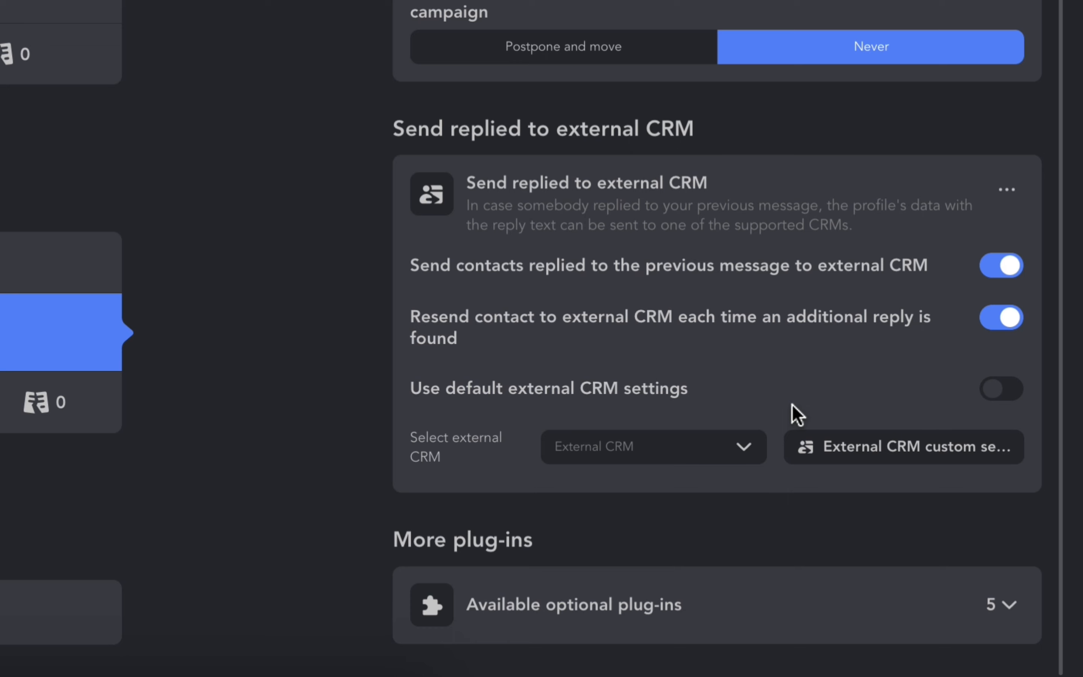
pyautogui.click(747, 456)
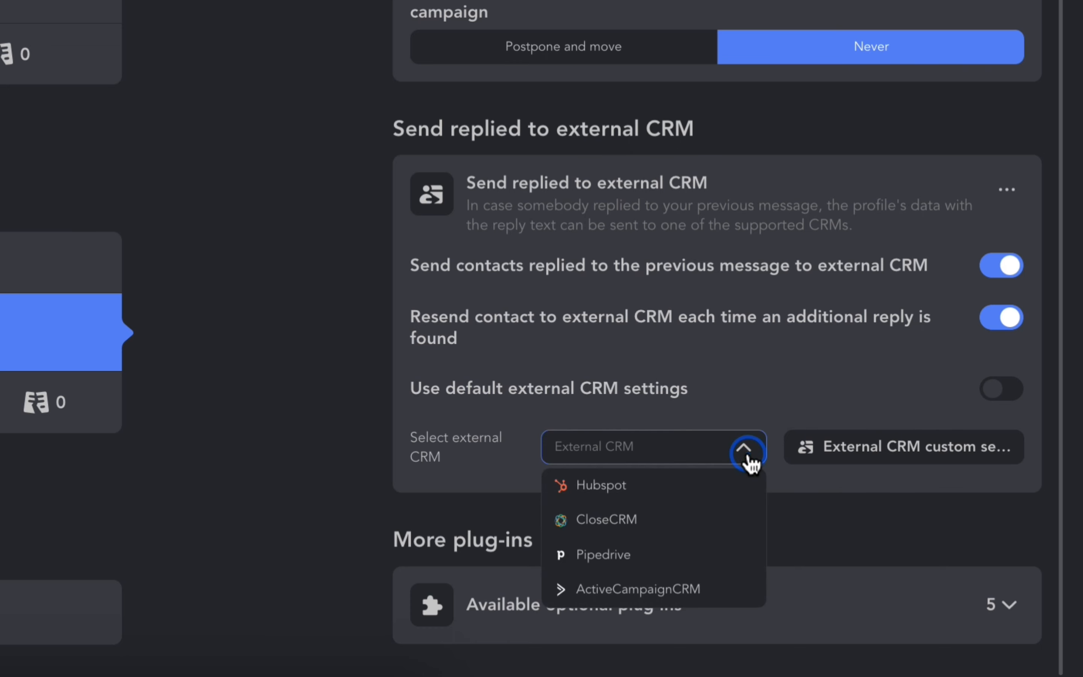
pyautogui.click(717, 588)
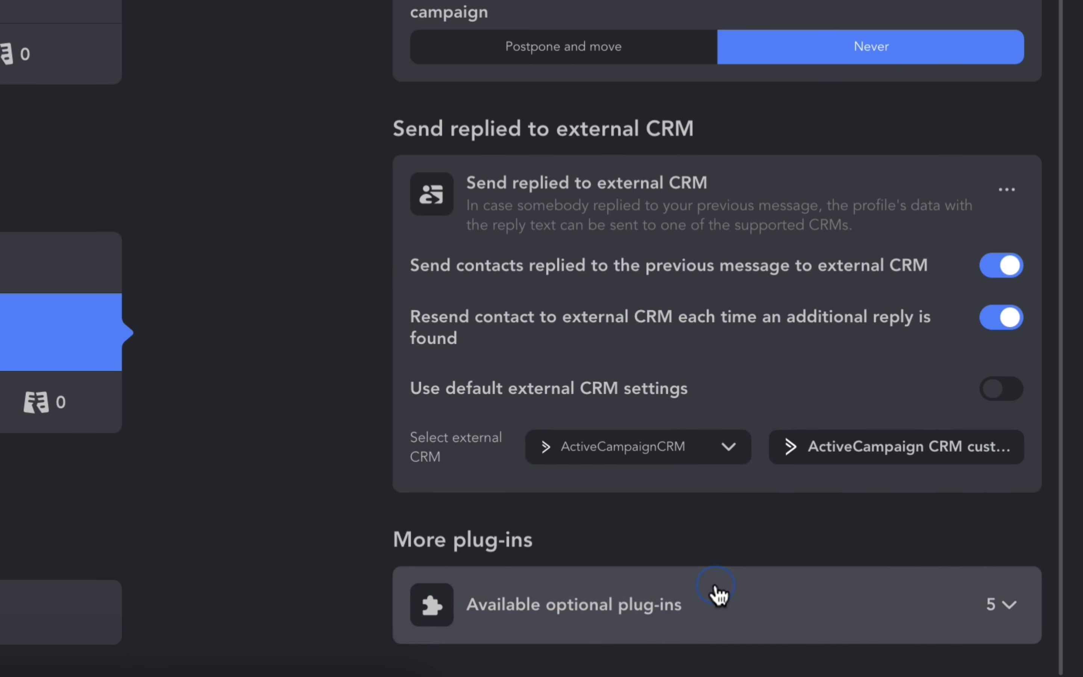
# In the ActiveCampaign CRM custom settings, add a mapping row below followersCount with CONSTANT_VALUE set to "replied to 1st follow-up"
pyautogui.click(859, 448)
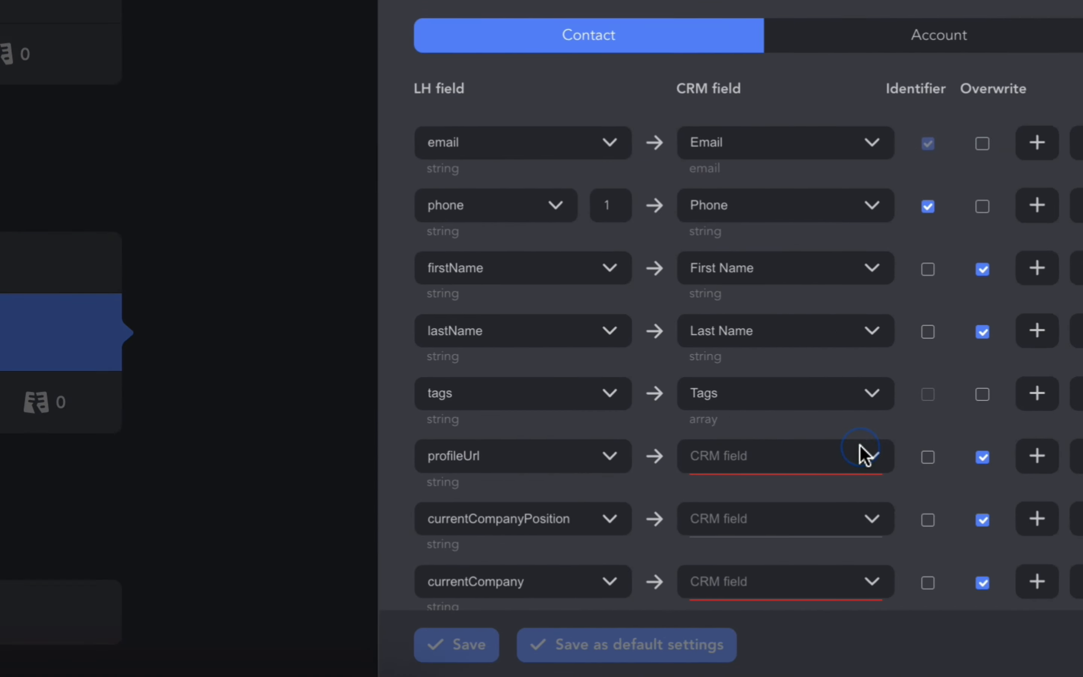
pyautogui.scroll(-15, 909, 129)
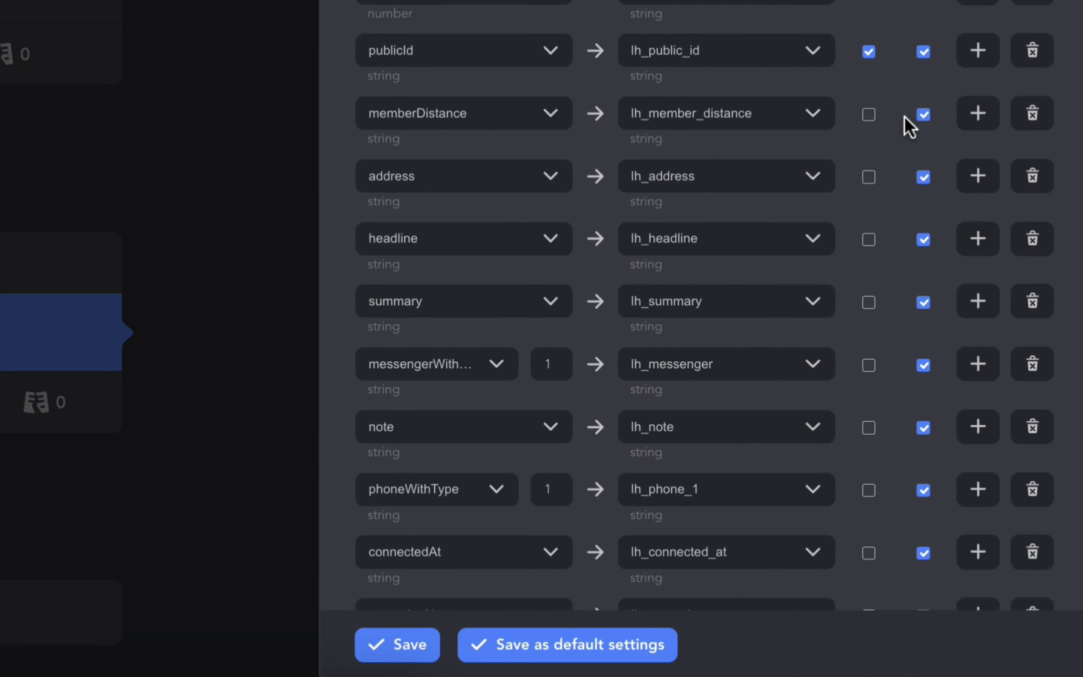
pyautogui.click(989, 461)
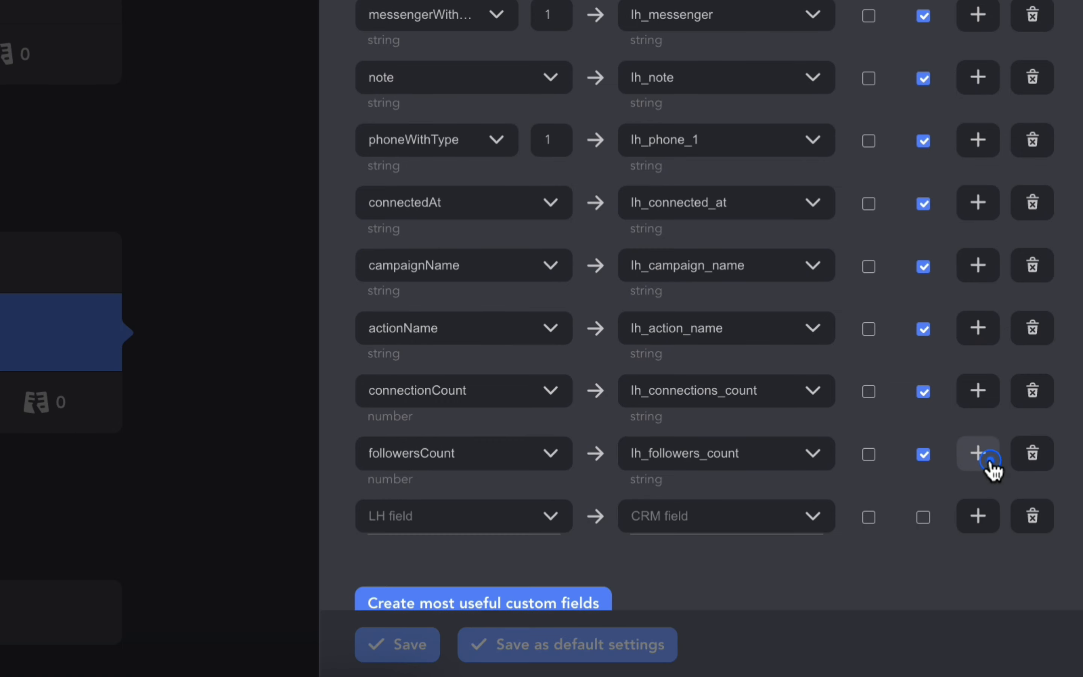
pyautogui.click(551, 520)
pyautogui.click(521, 234)
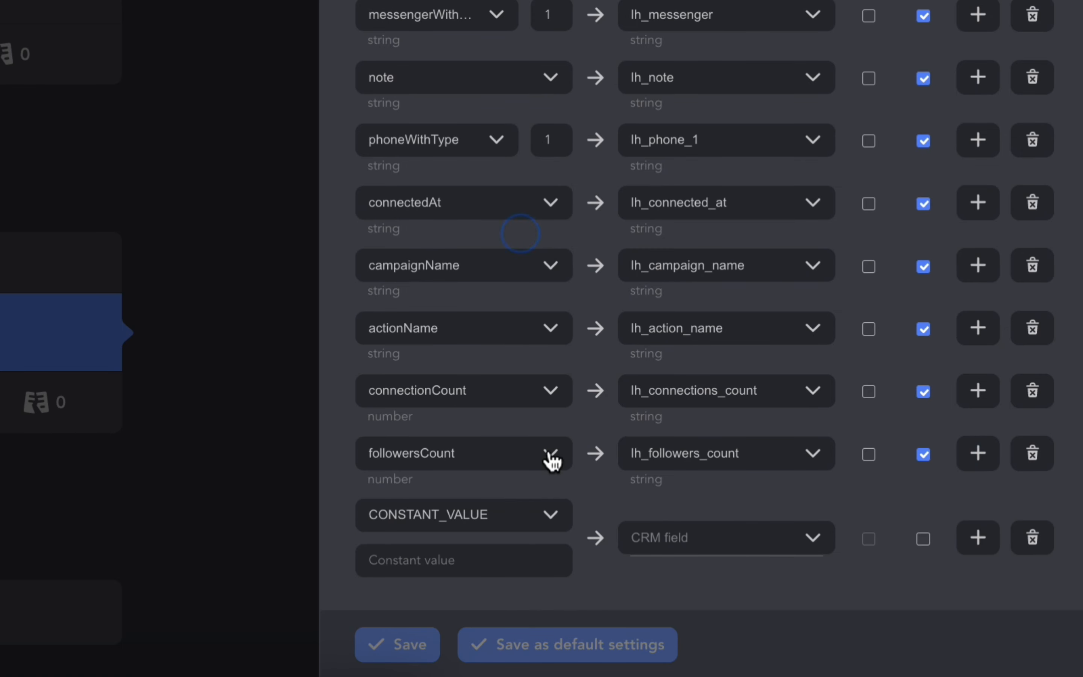
pyautogui.scroll(-3, 551, 456)
pyautogui.click(527, 458)
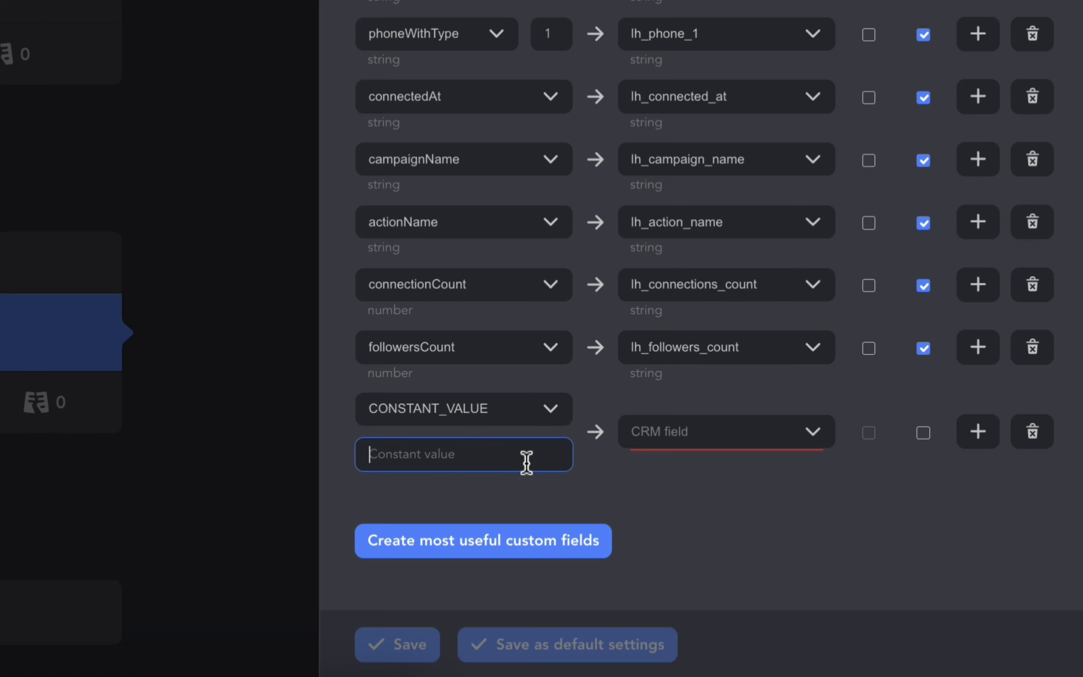
pyautogui.write('replied to 1st follow-up')
# Map the "replied to 1st follow-up" constant to the Tags CRM field with Overwrite enabled, and save the mapping
pyautogui.click(683, 430)
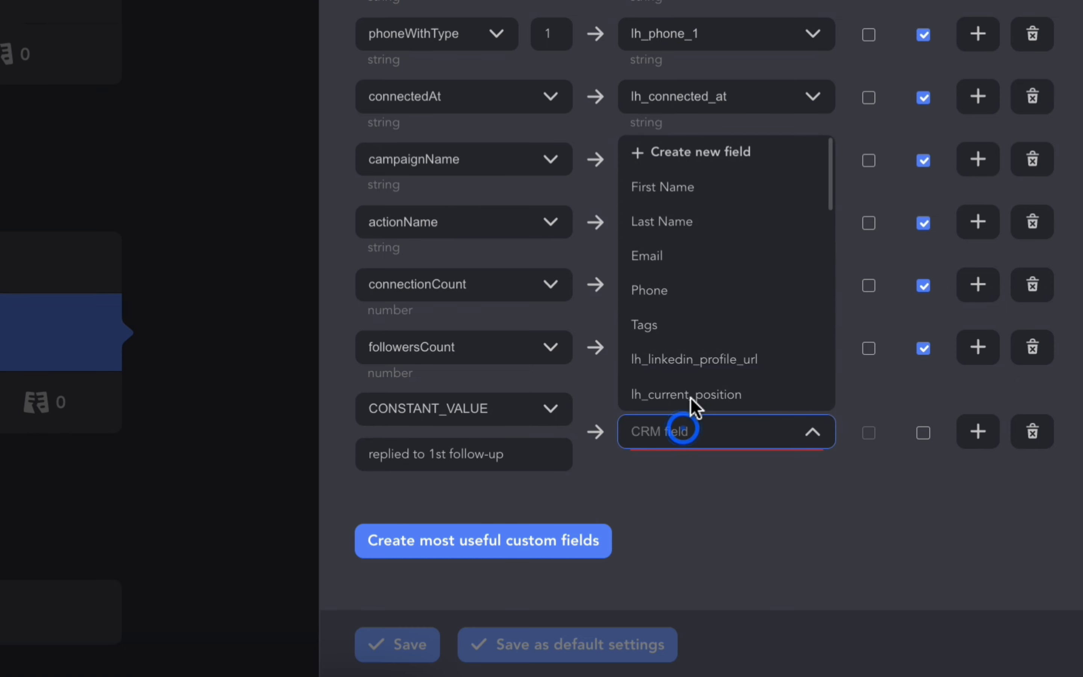
pyautogui.click(719, 319)
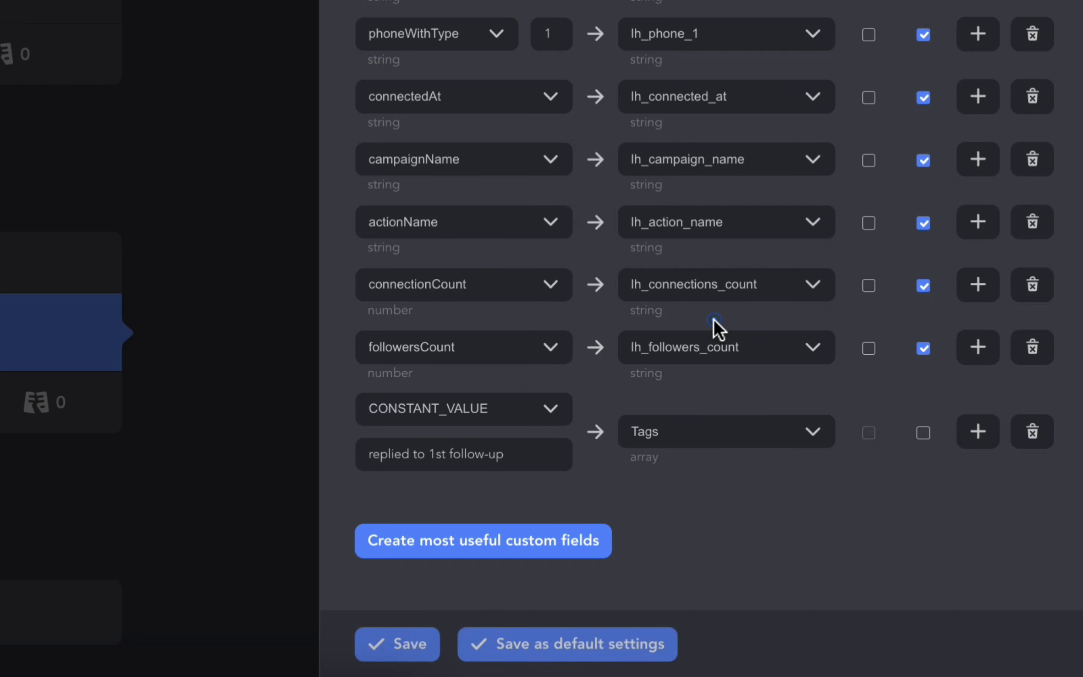
pyautogui.click(926, 436)
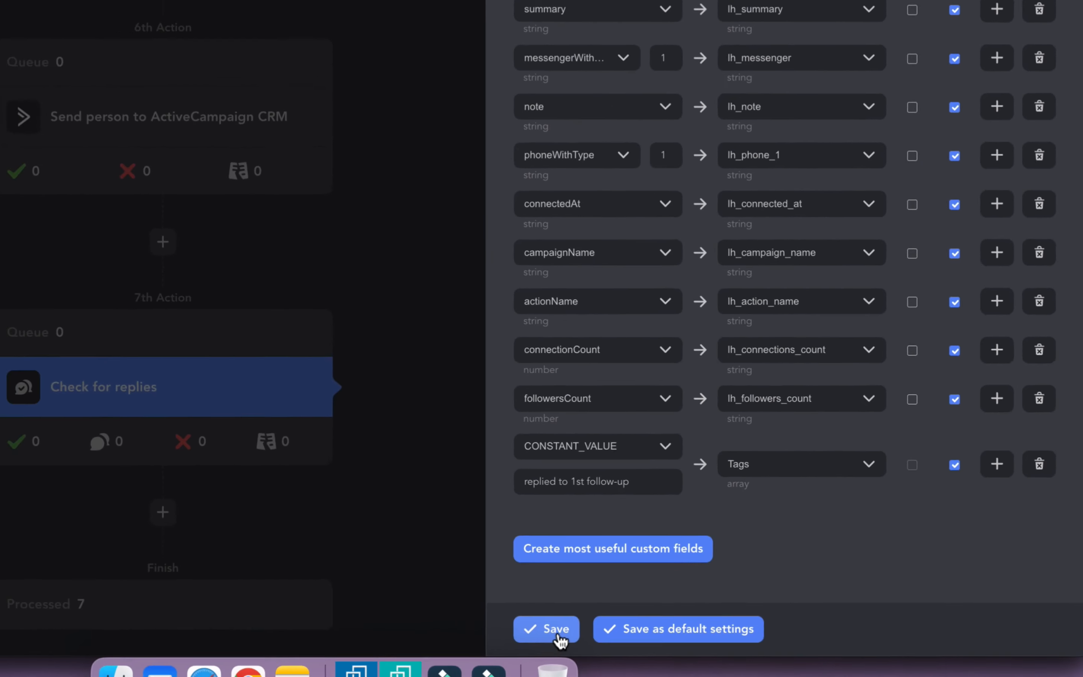
pyautogui.click(557, 632)
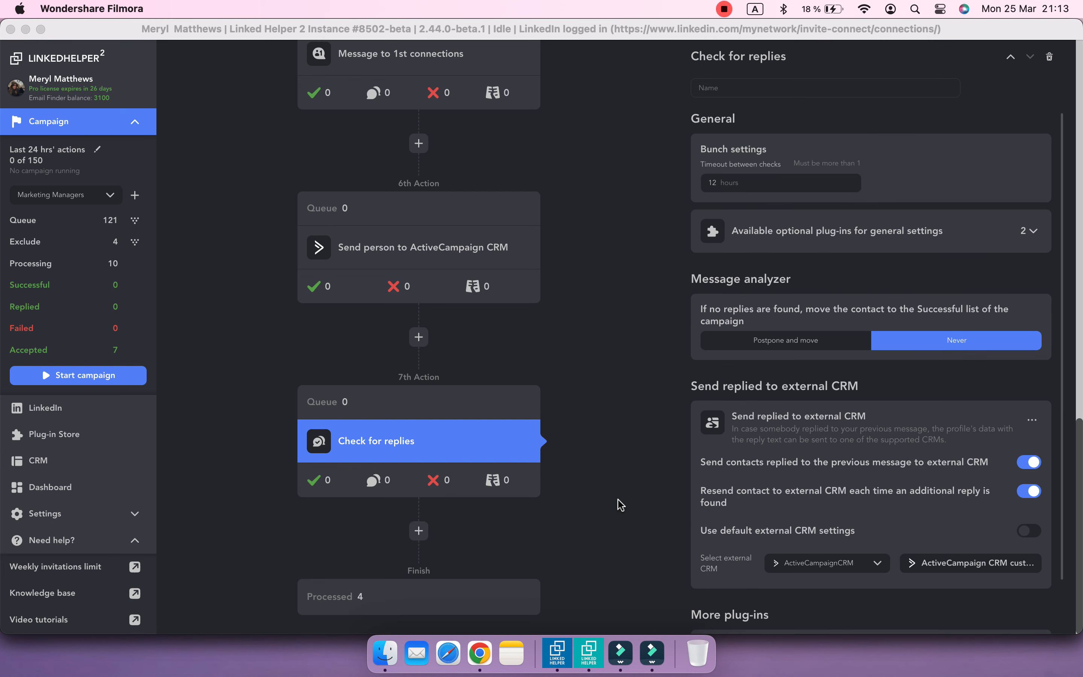
pyautogui.click(619, 502)
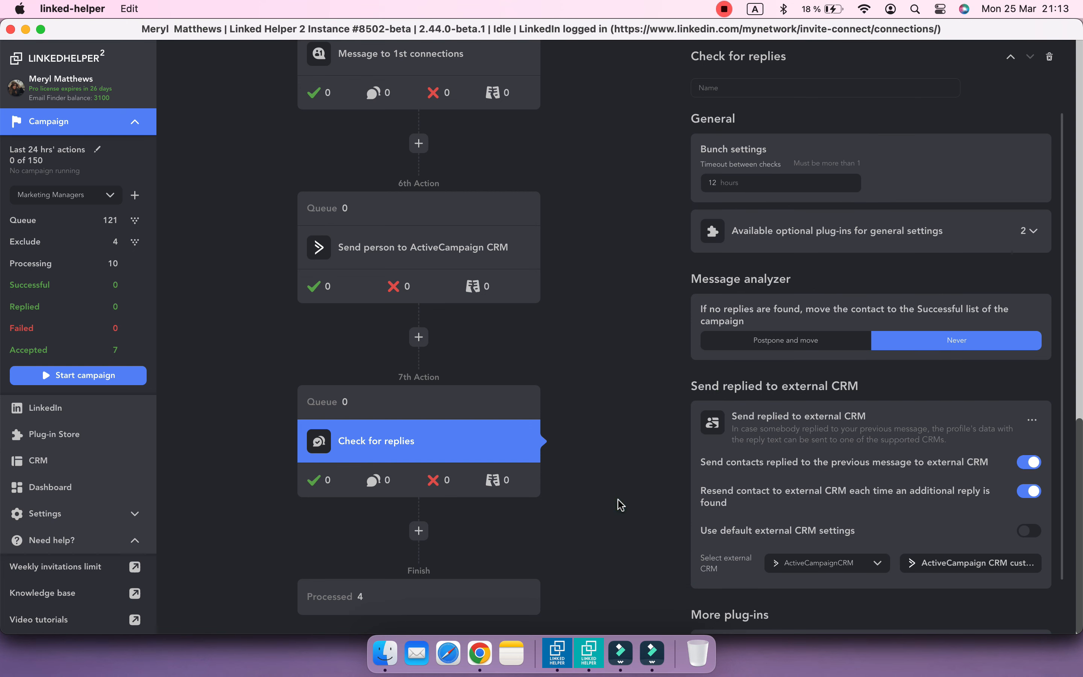
# In the Message to 1st connections action, enable sending replied contacts to an external CRM and open the ActiveCampaign CRM field mapping
pyautogui.scroll(5, 618, 500)
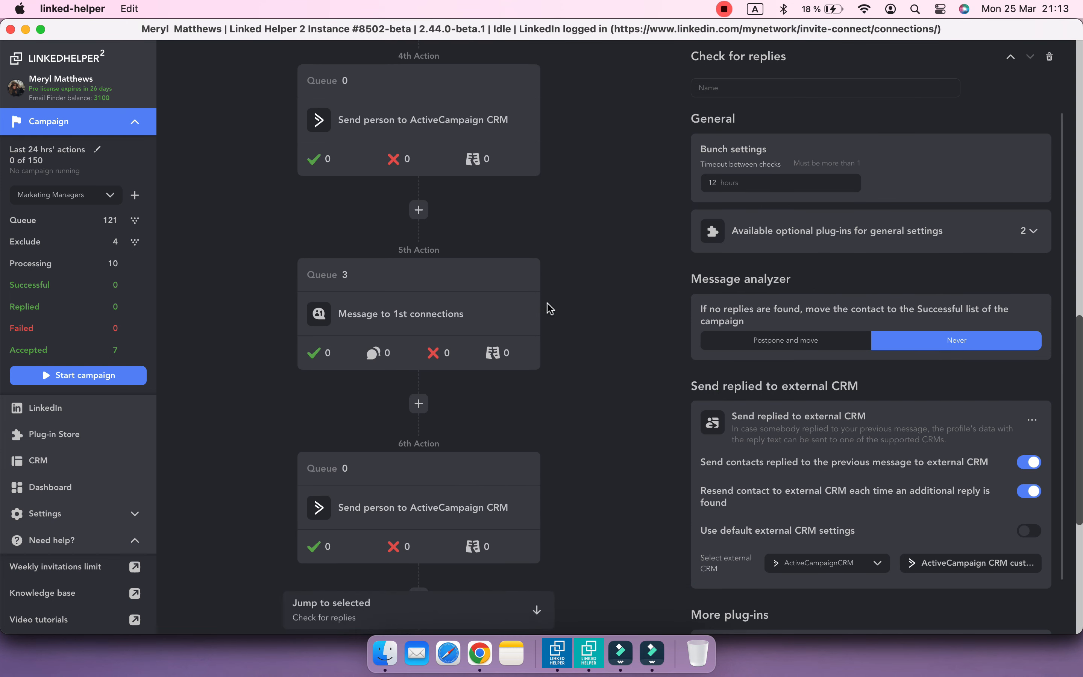
pyautogui.click(528, 319)
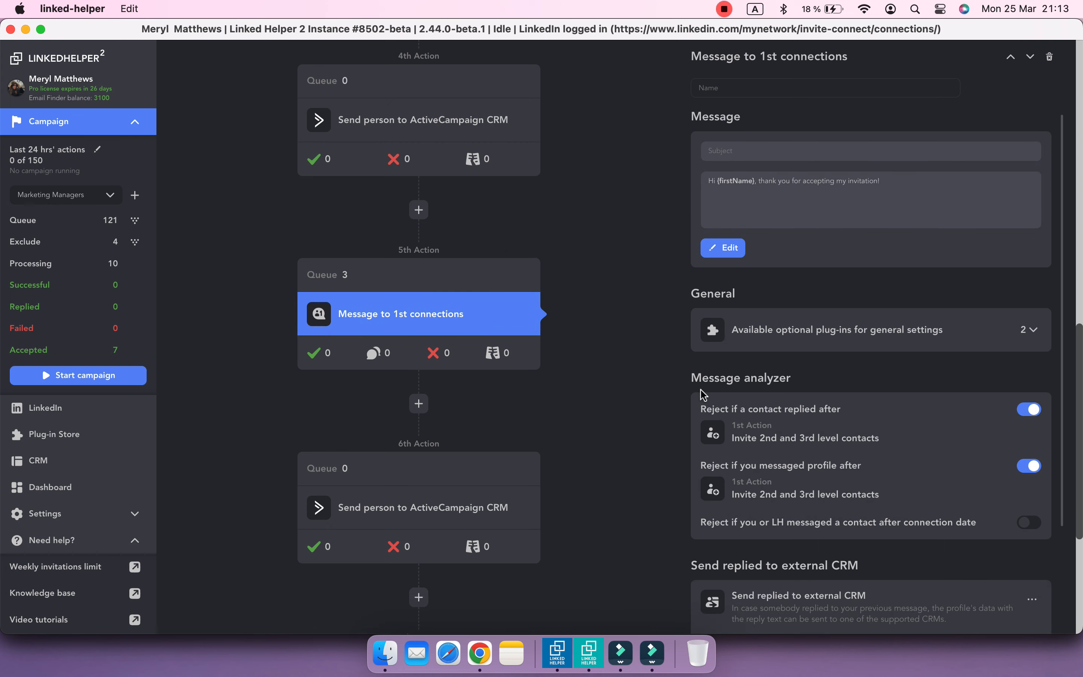
pyautogui.scroll(-3, 701, 390)
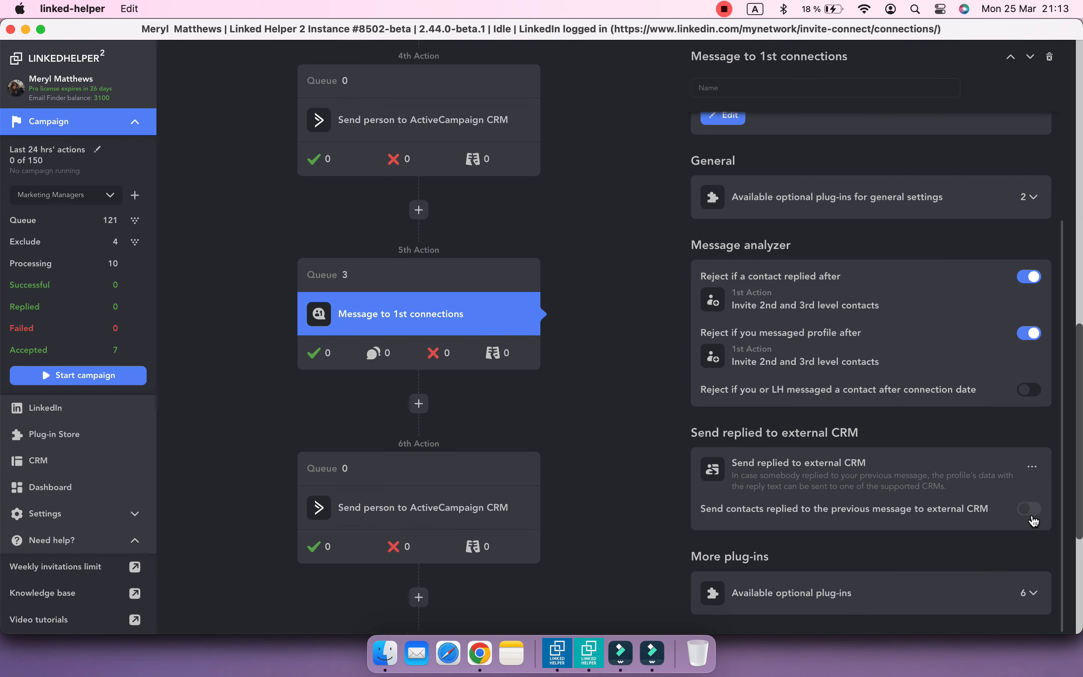
pyautogui.click(1032, 517)
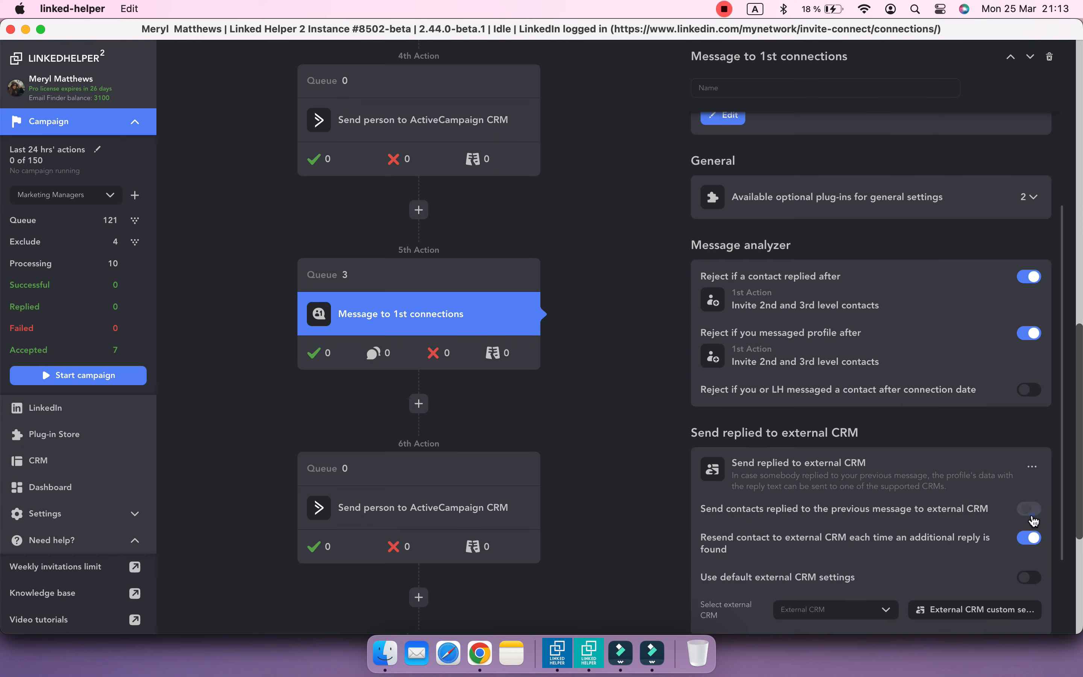
pyautogui.scroll(-3, 1022, 488)
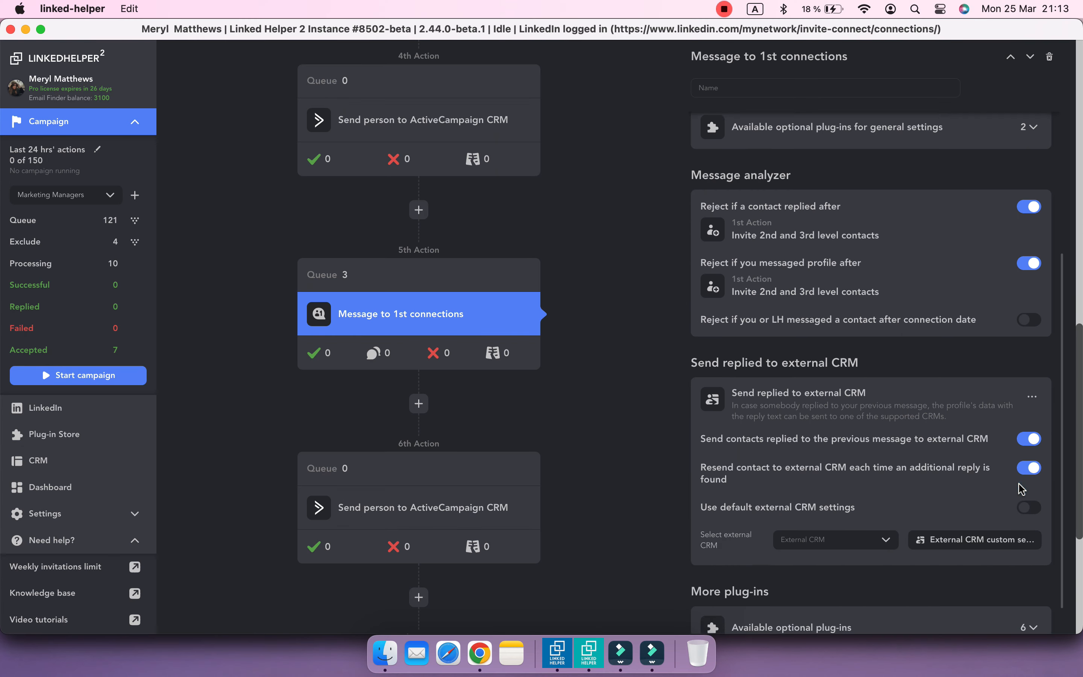
pyautogui.click(1008, 510)
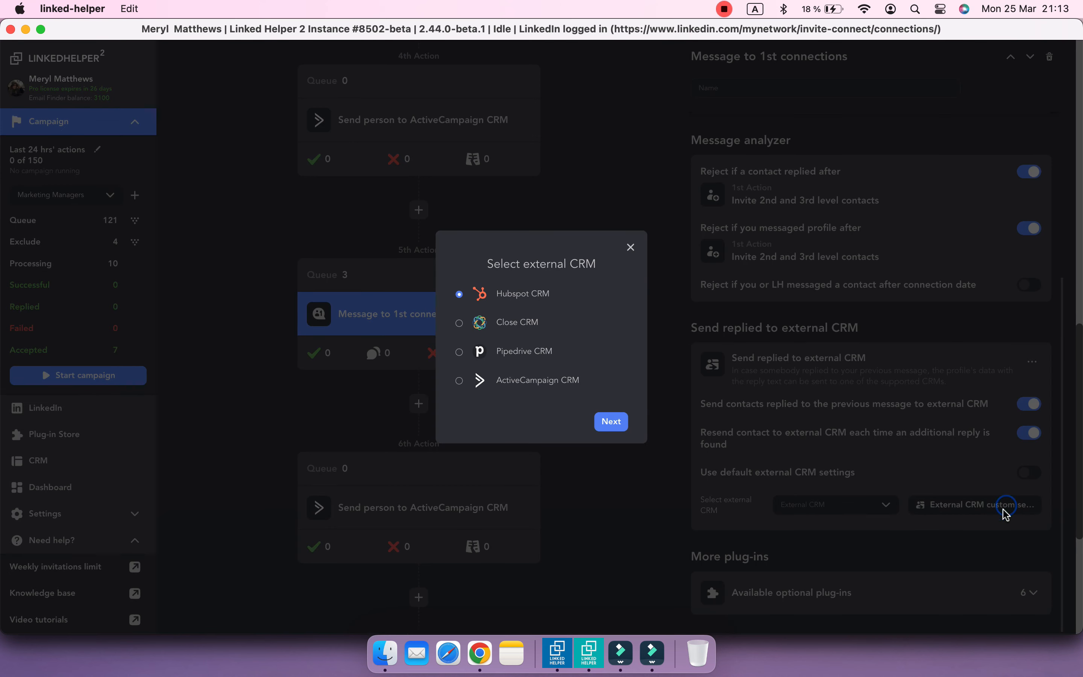
pyautogui.click(611, 414)
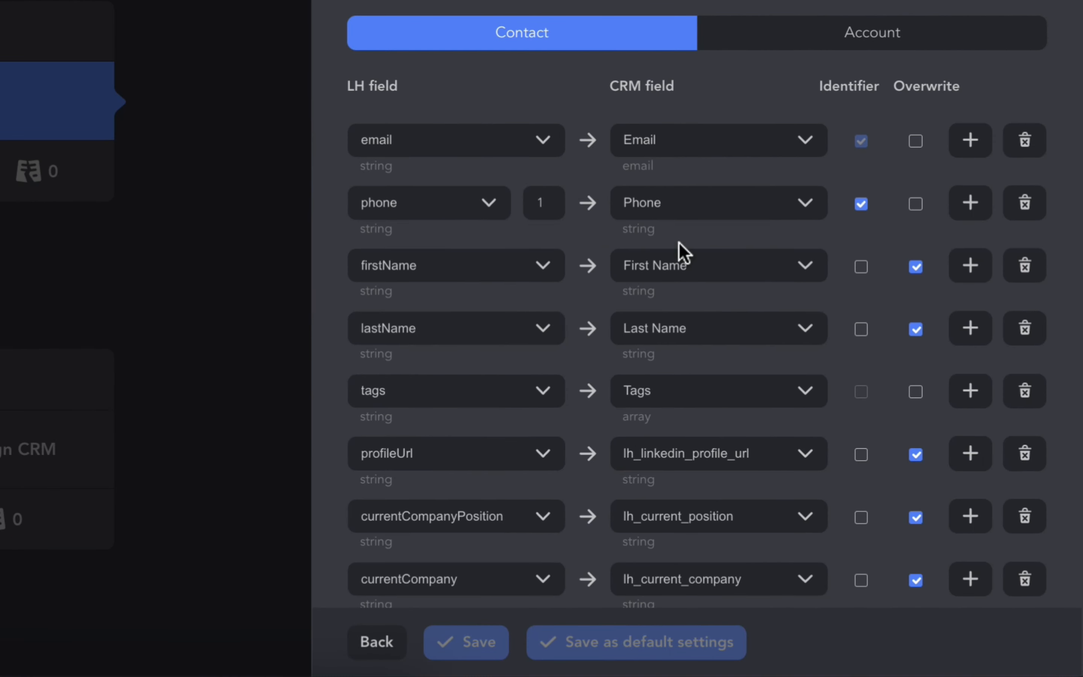
# Add a field mapping row below followersCount with CONSTANT_VALUE as the LH field and "replied to invite" as its value
pyautogui.scroll(-15, 841, 326)
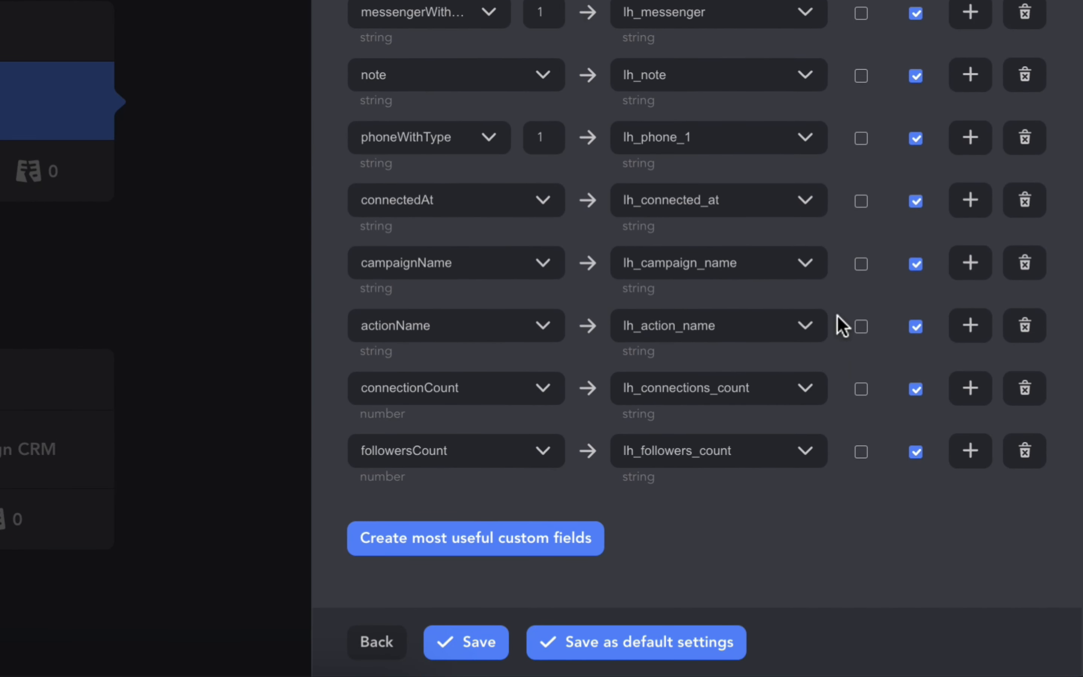
pyautogui.click(958, 452)
pyautogui.click(474, 515)
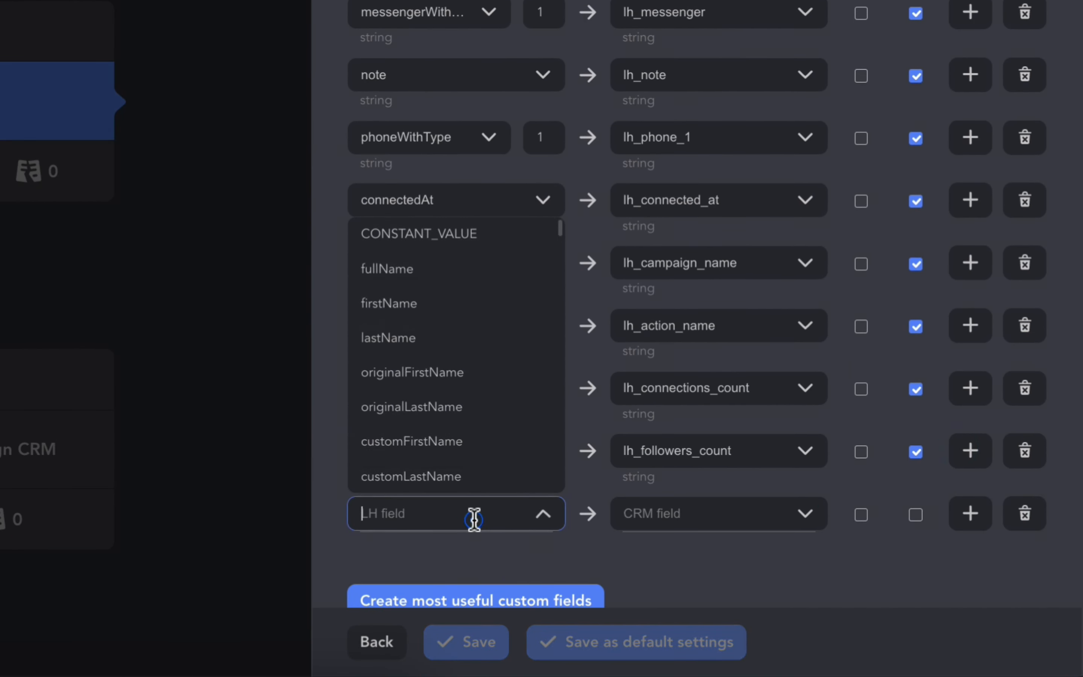
pyautogui.click(459, 233)
pyautogui.scroll(-3, 560, 358)
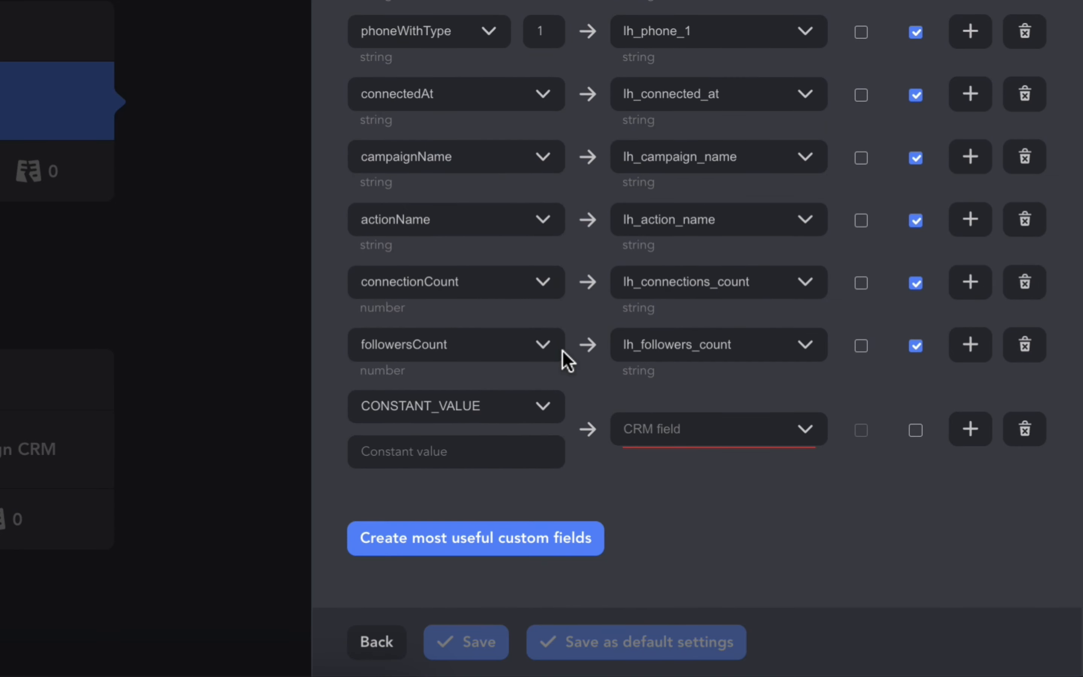
pyautogui.click(511, 465)
pyautogui.write('replied to invite')
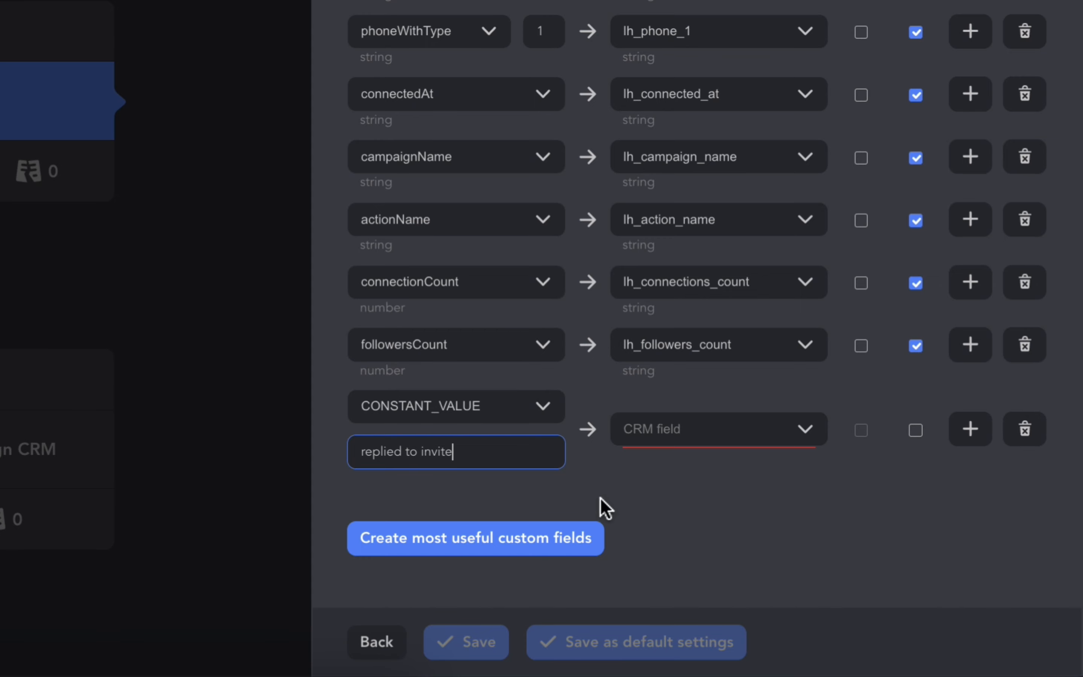
# Map the "replied to invite" constant to the Tags CRM field with Overwrite enabled, and save the mapping
pyautogui.click(667, 437)
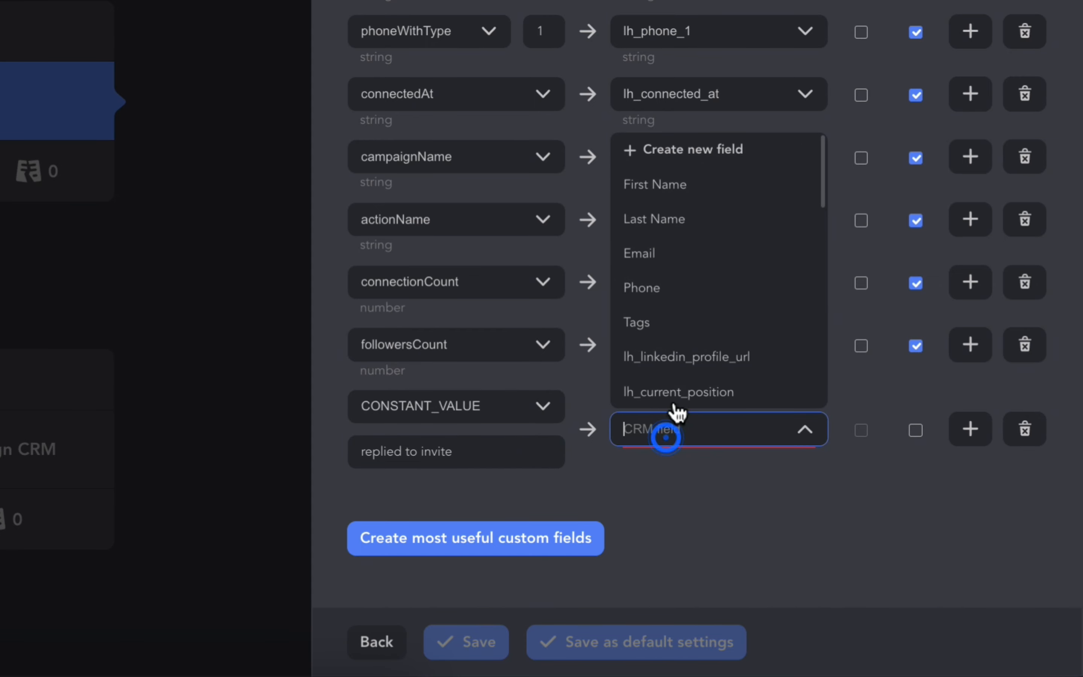
pyautogui.click(682, 319)
pyautogui.click(919, 430)
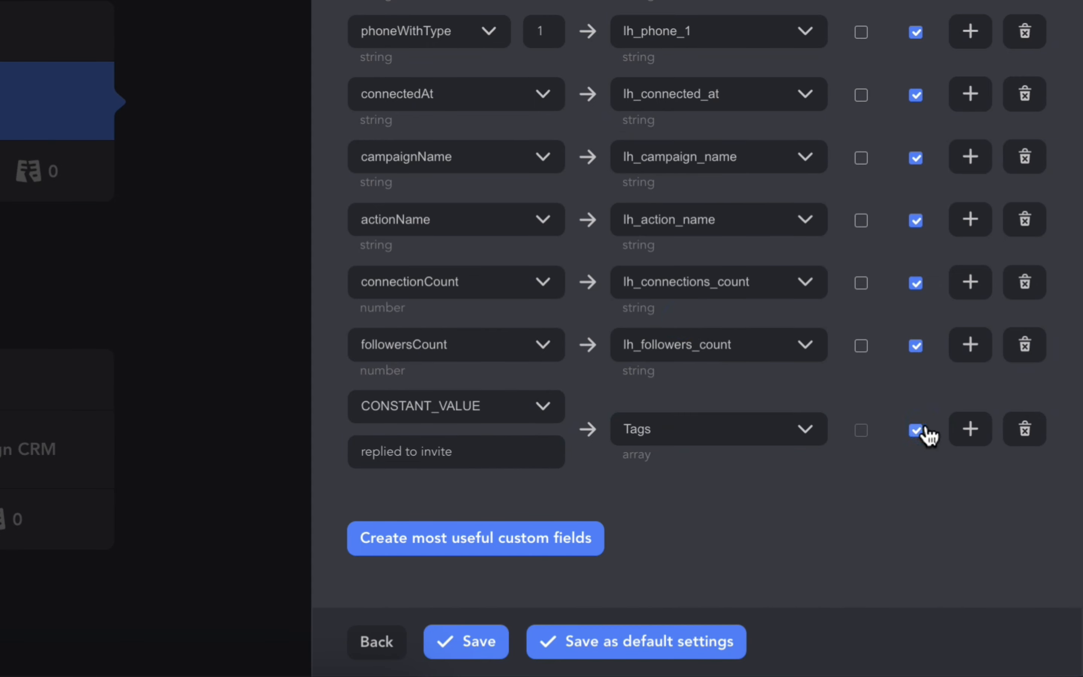
pyautogui.click(485, 633)
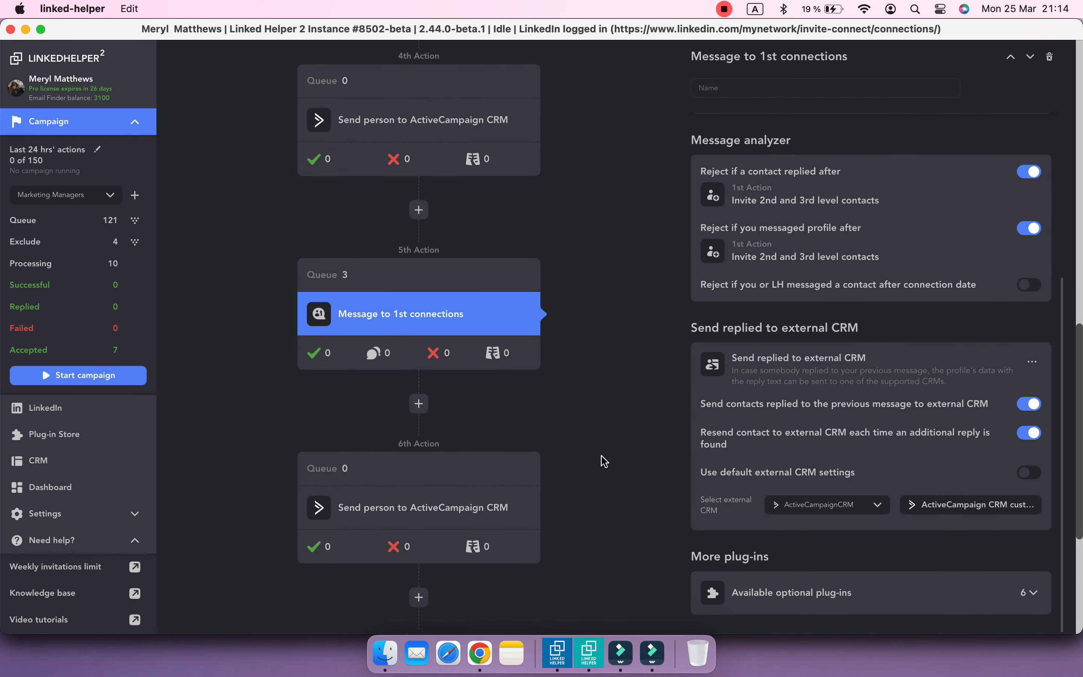
# Start the Marketing Managers campaign
pyautogui.scroll(15, 605, 461)
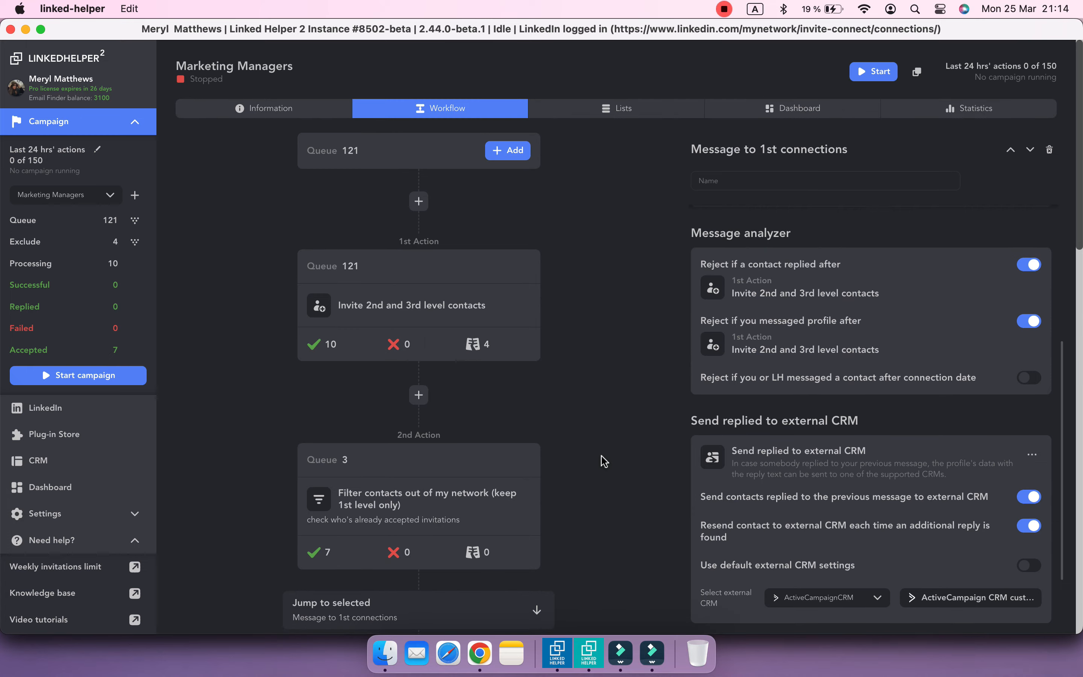
pyautogui.click(876, 73)
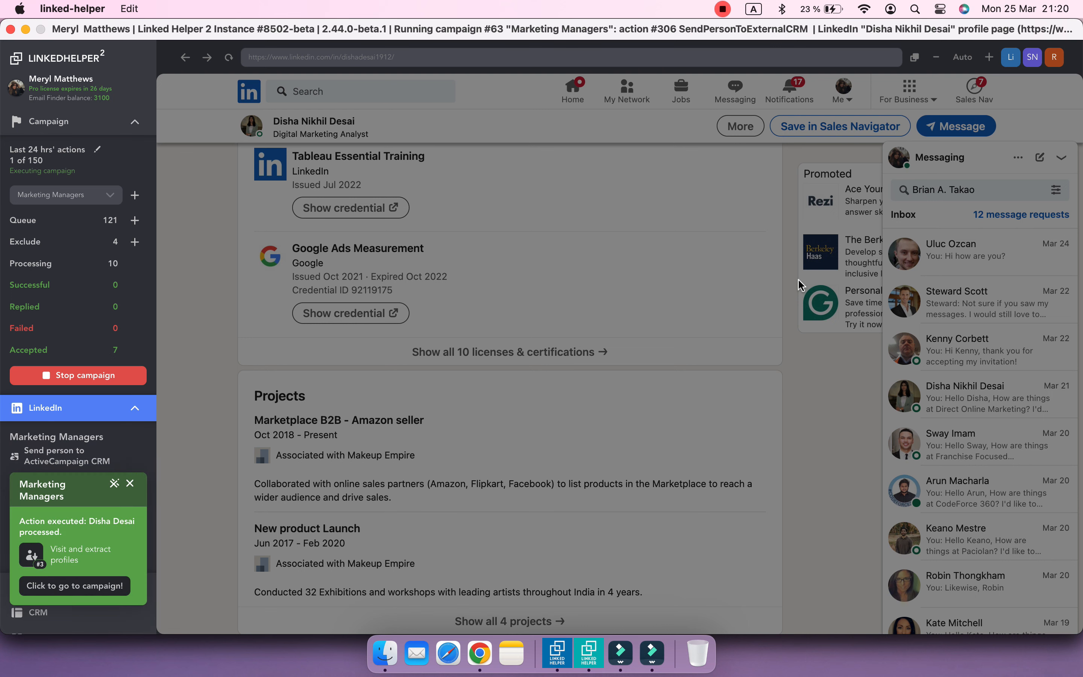
# Switch to Chrome, refresh the ActiveCampaign contacts list and add the Tags column to it
pyautogui.click(480, 653)
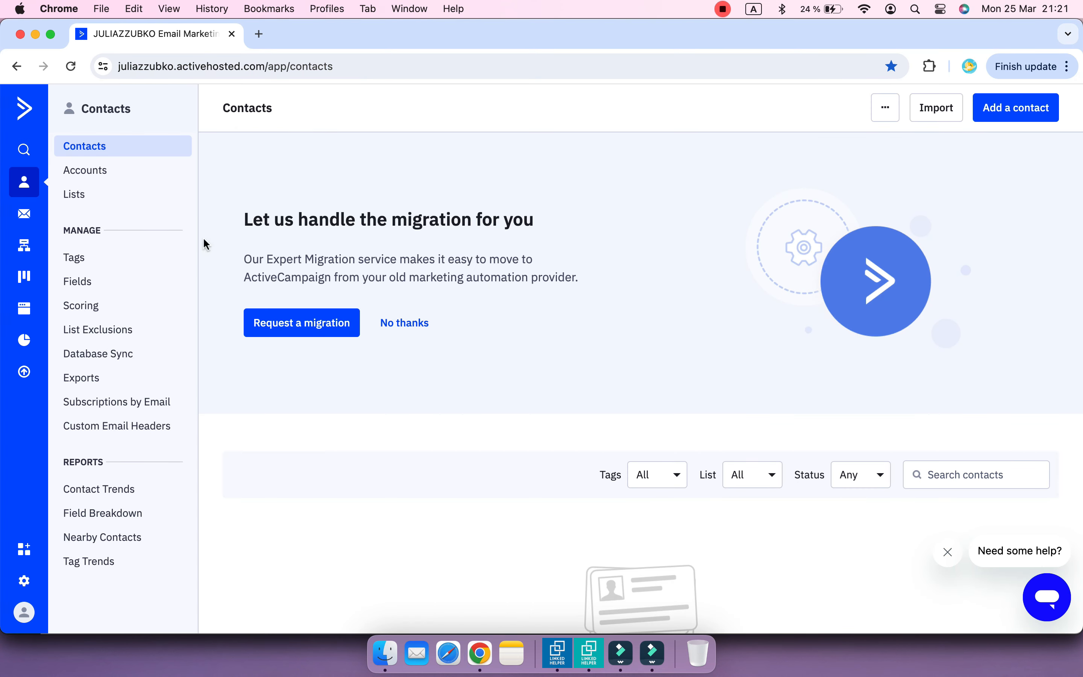
pyautogui.click(71, 67)
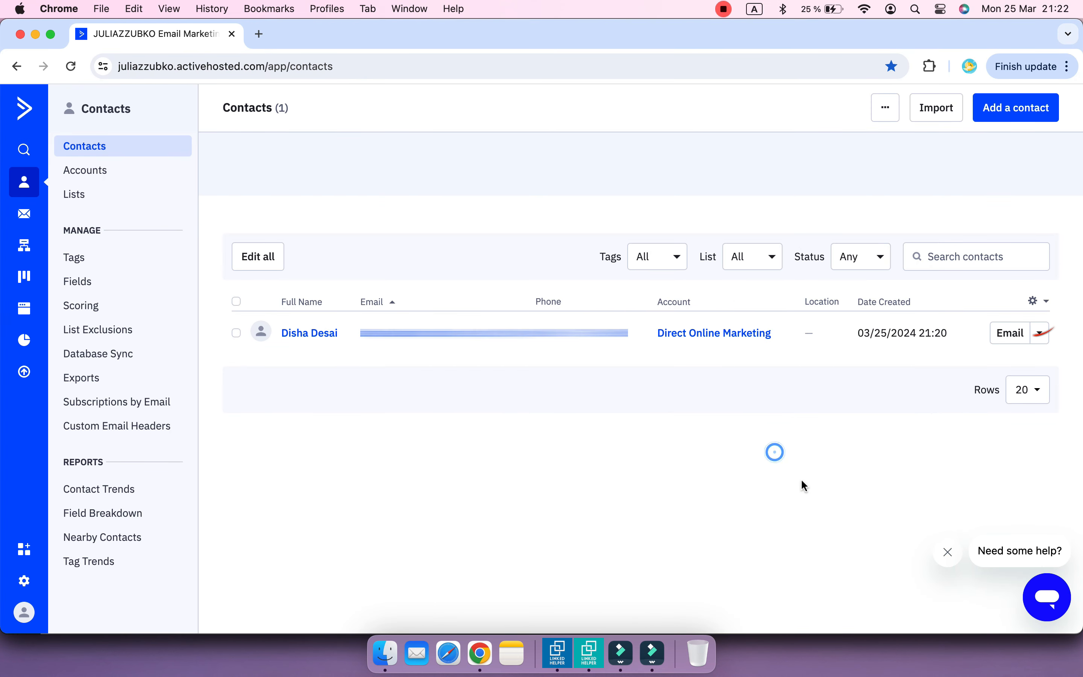
pyautogui.click(1046, 308)
pyautogui.scroll(-10, 962, 383)
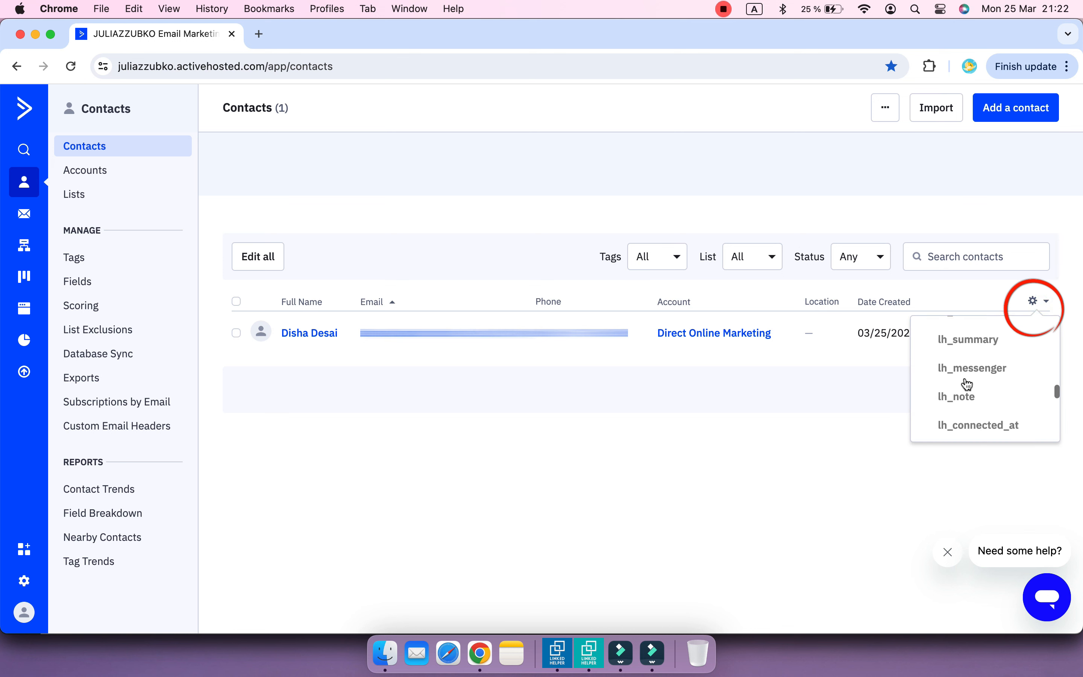
pyautogui.scroll(5, 958, 402)
pyautogui.click(951, 424)
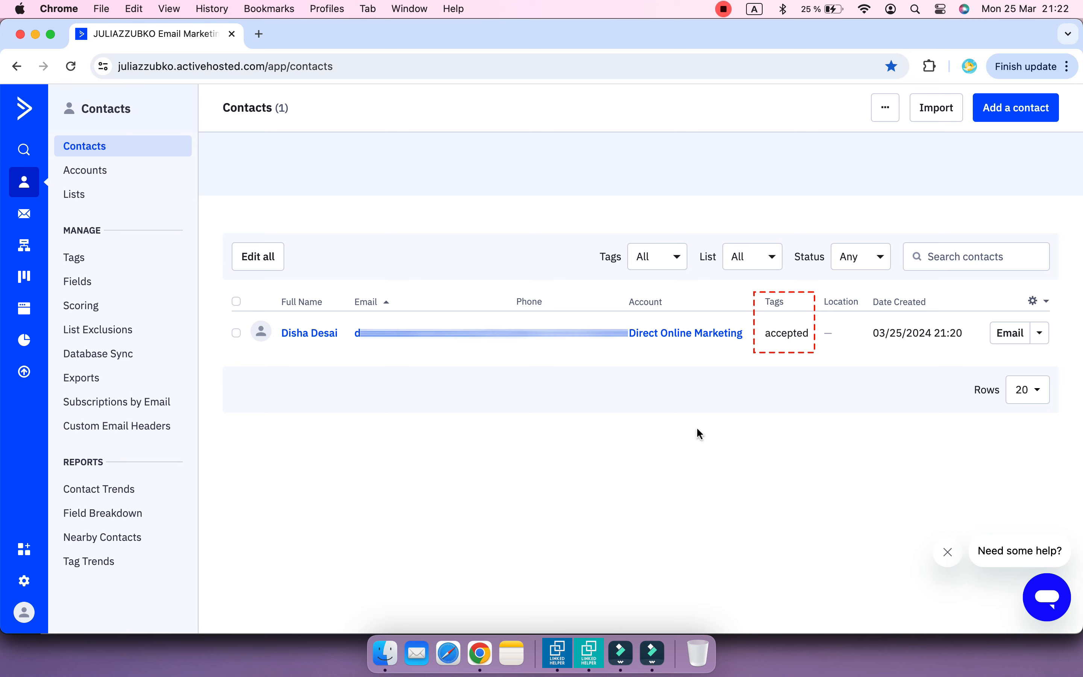
# Check the running campaign's progress in Linked Helper, then refresh the ActiveCampaign contacts in Chrome to examine the contact's tag
pyautogui.click(589, 654)
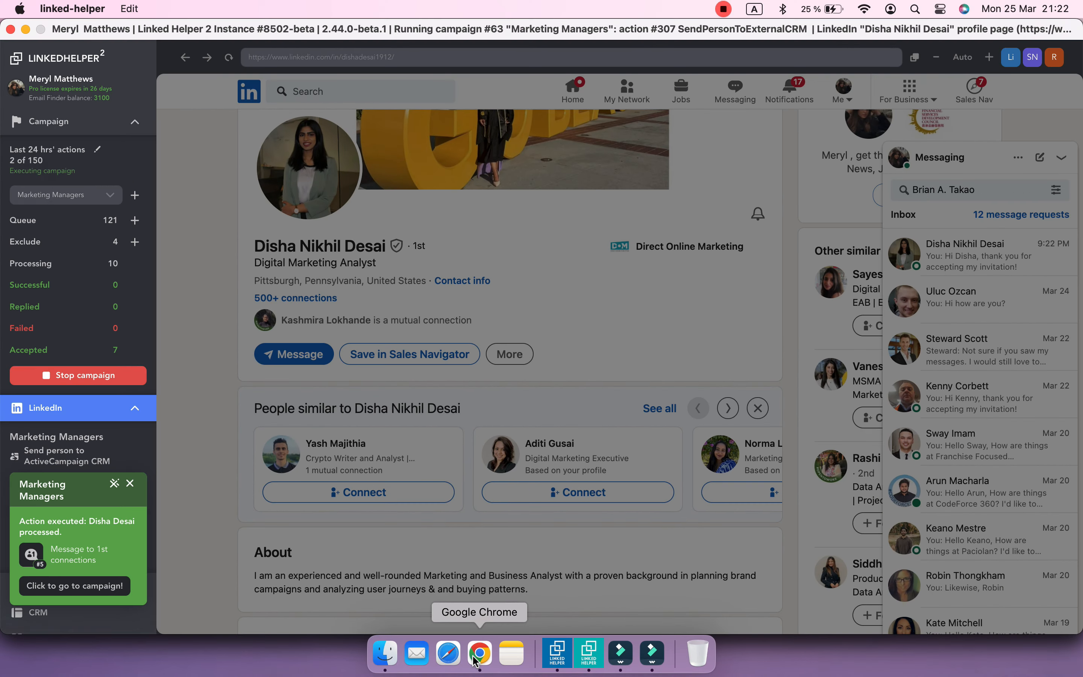
pyautogui.click(480, 654)
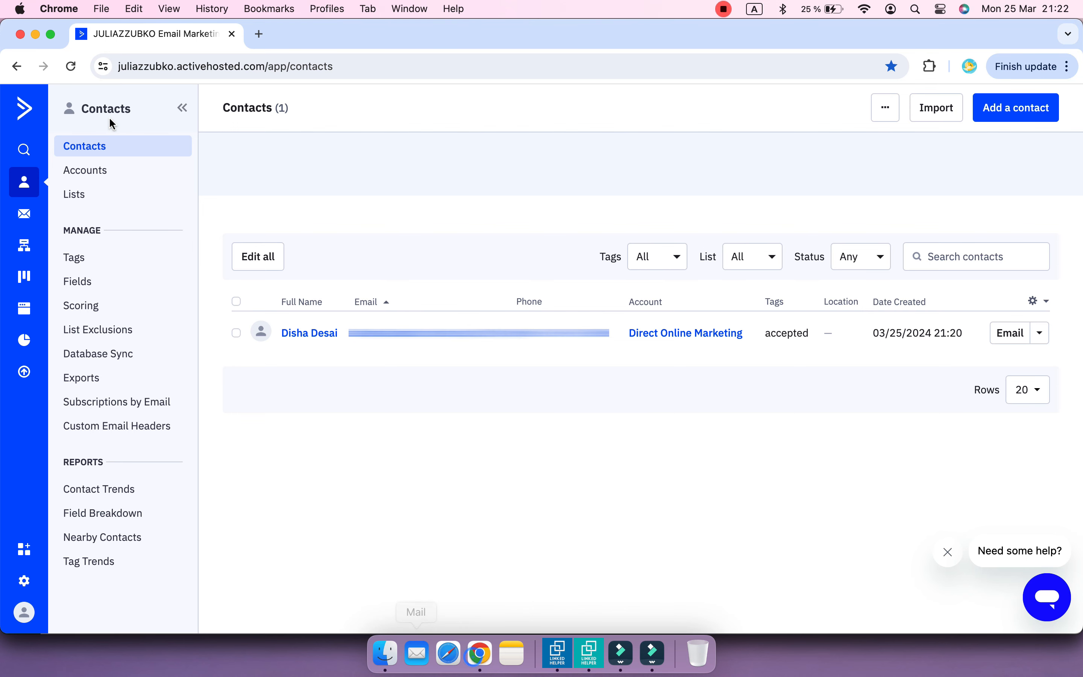
pyautogui.click(72, 67)
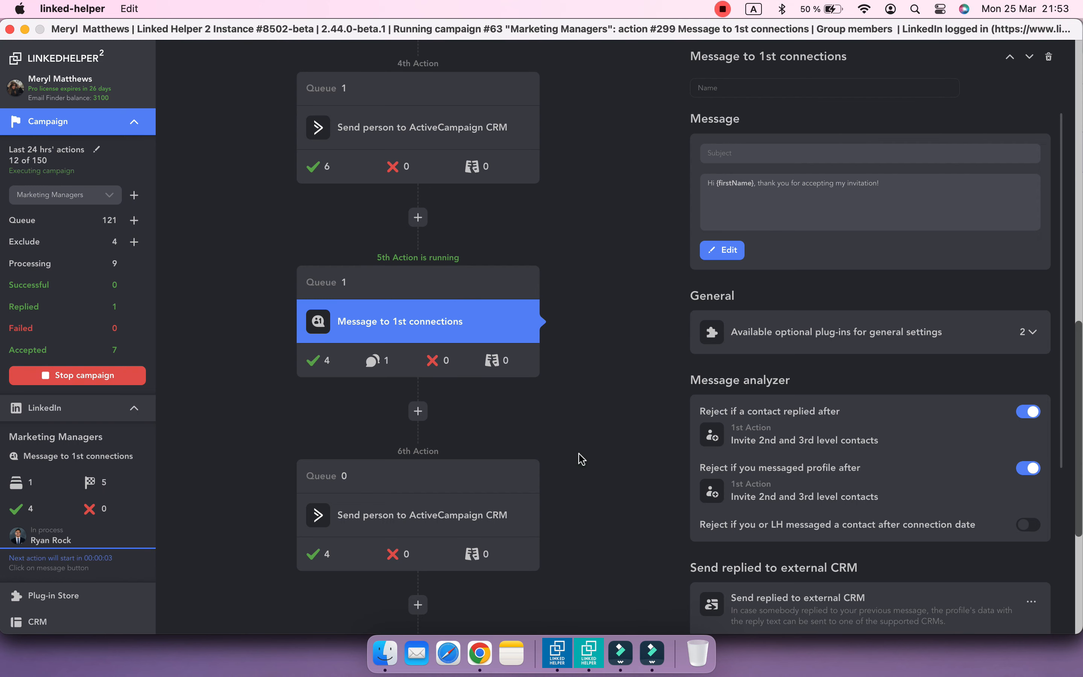
# Review the replied contacts of the Message to 1st connections action in Linked Helper, and compare their tags in ActiveCampaign in Chrome
pyautogui.click(92, 409)
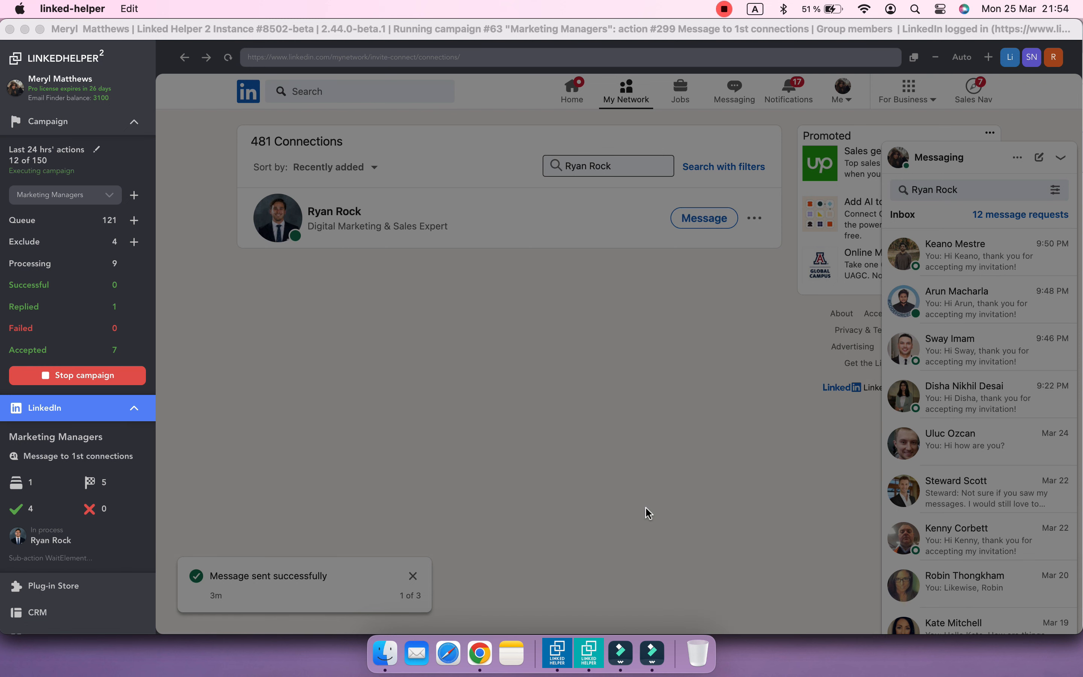
pyautogui.click(90, 121)
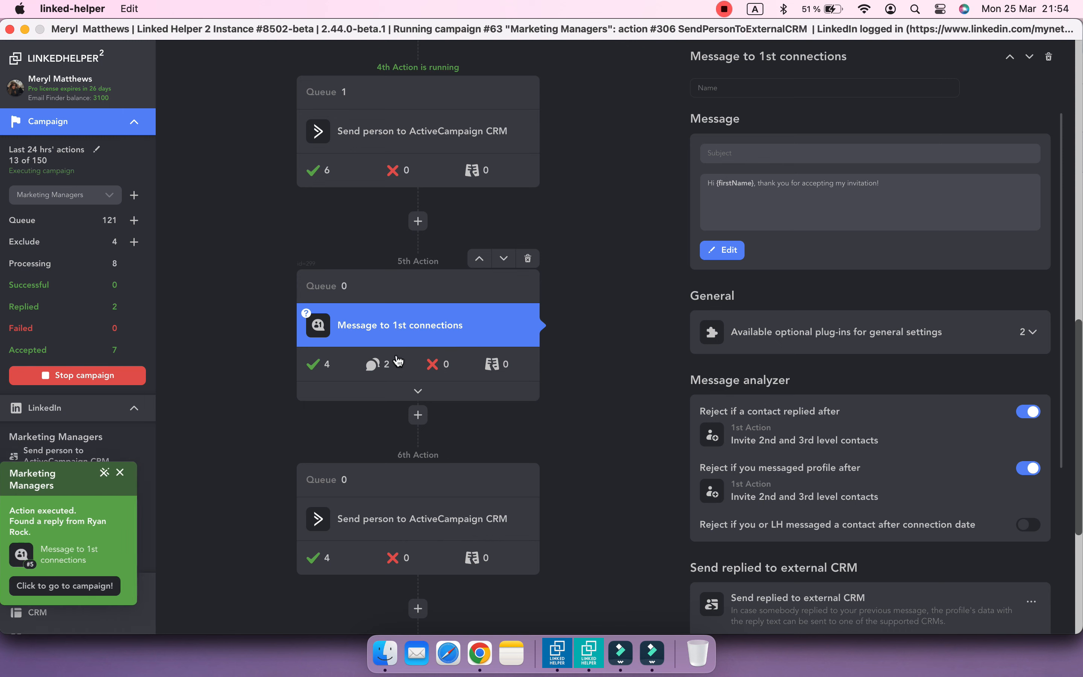
pyautogui.click(384, 375)
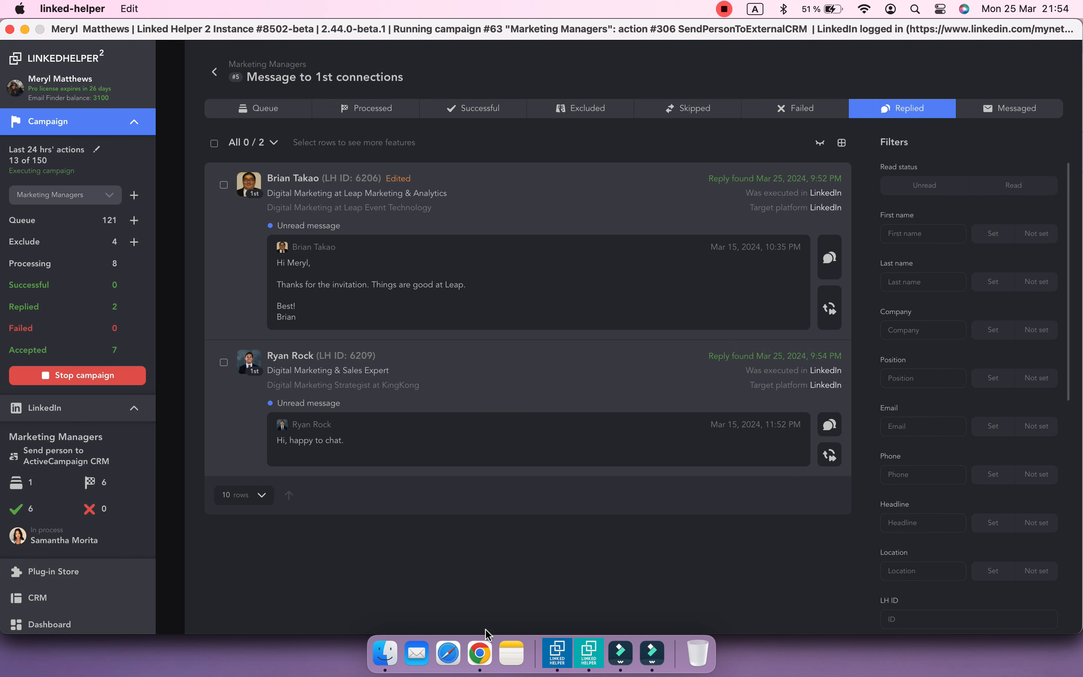
pyautogui.click(480, 645)
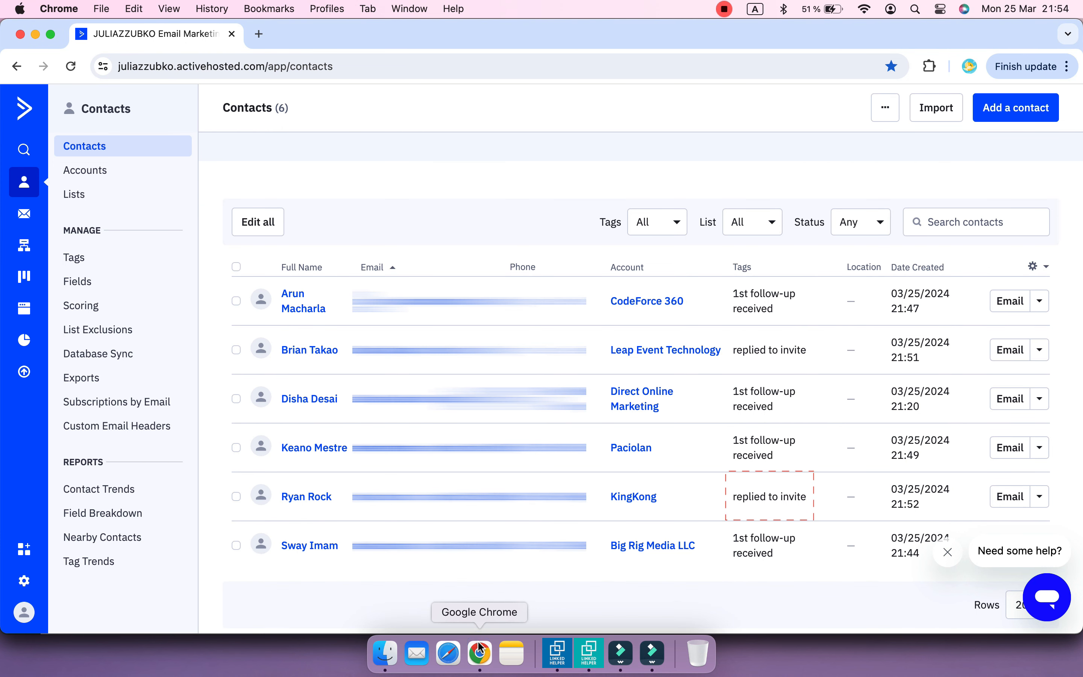